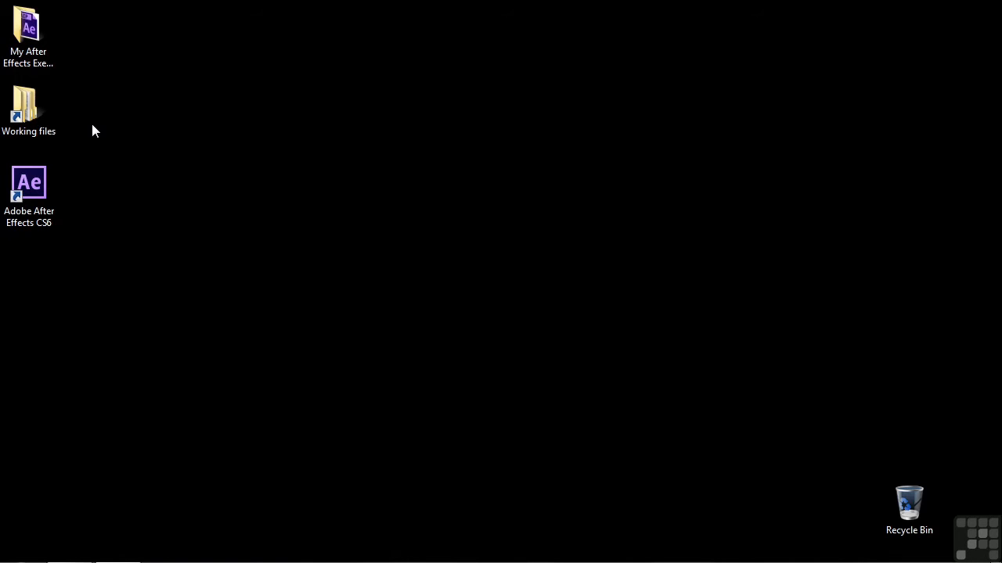
Step: Open the project 0903-clone-stamp.aep from the After Effects projects folder inside Working files
left_click(24, 114)
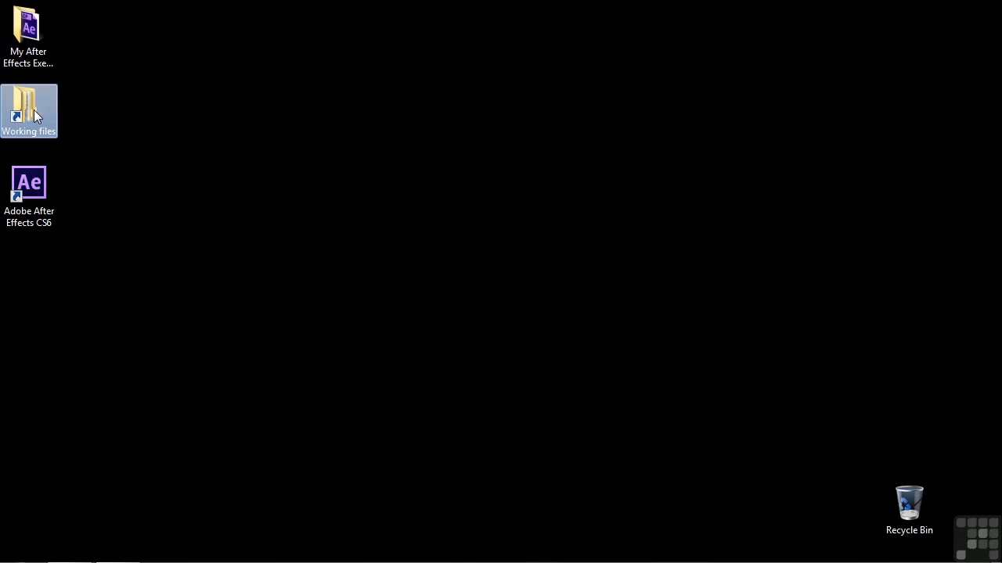
double_click(34, 113)
left_click(421, 137)
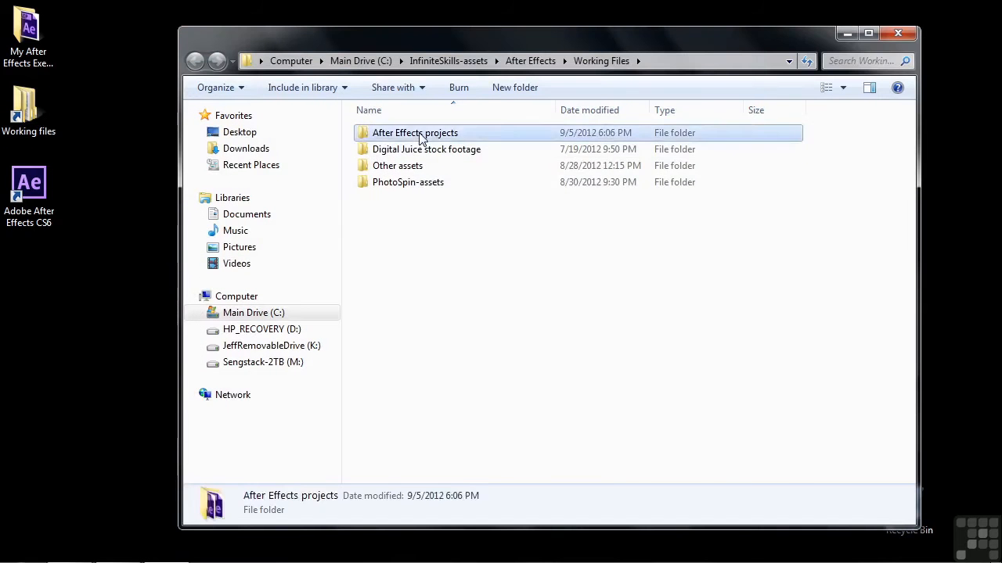
double_click(420, 137)
scroll(510, 251, "down", 2)
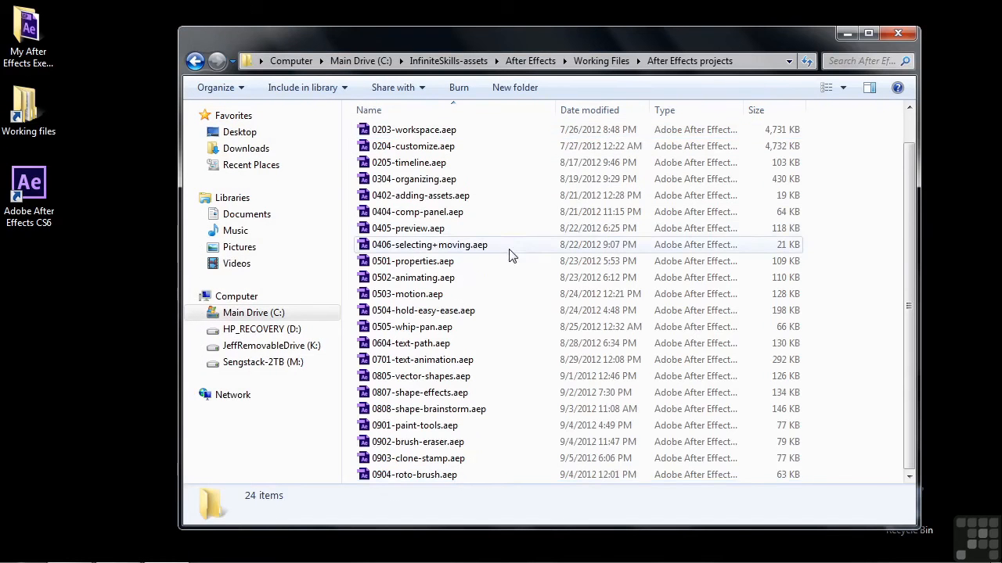
double_click(396, 462)
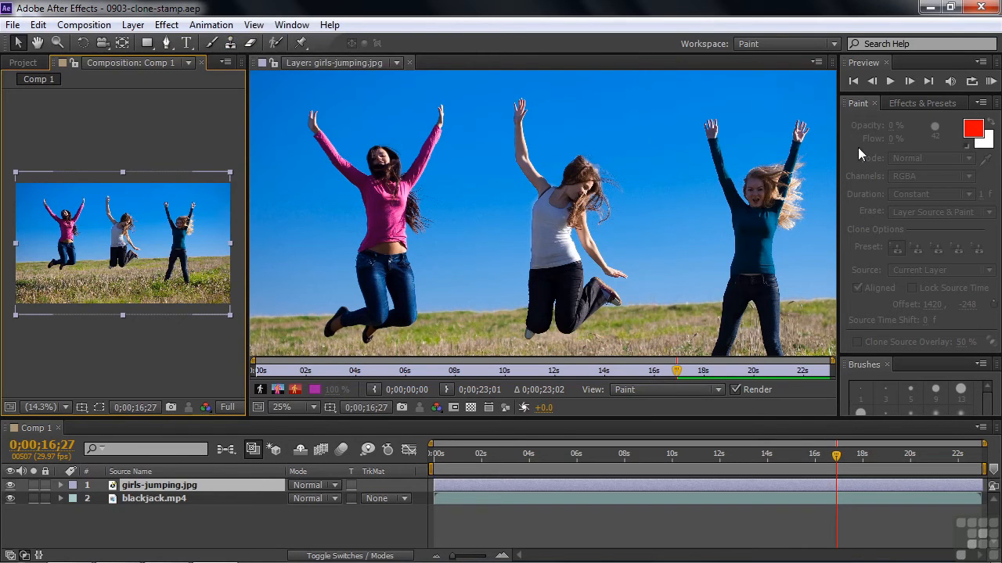
Step: With the Clone Stamp tool and Aligned on, sample the pink-shirted girl's head and paint cloned patches around the girl in teal
left_click(231, 44)
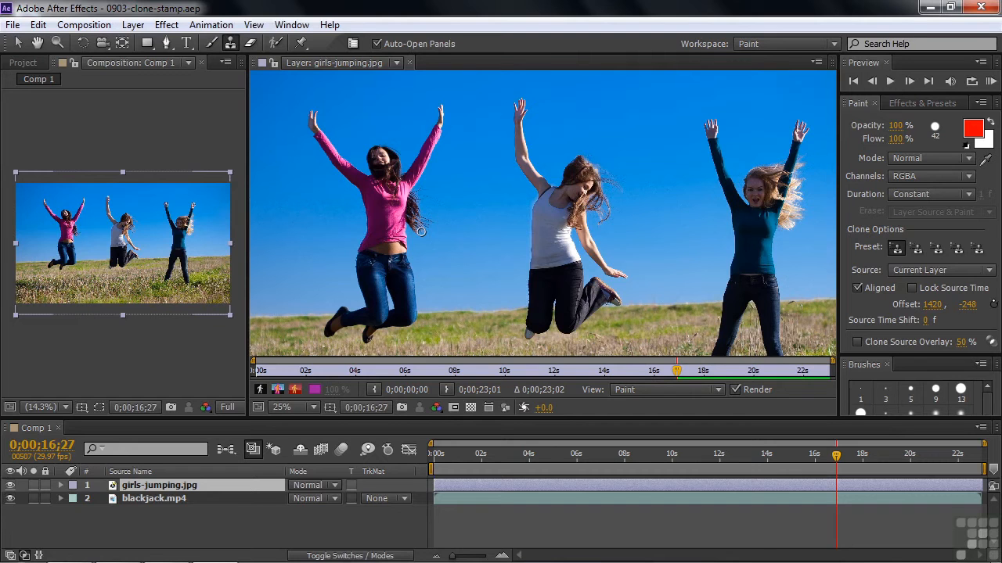
left_click(379, 159, "alt")
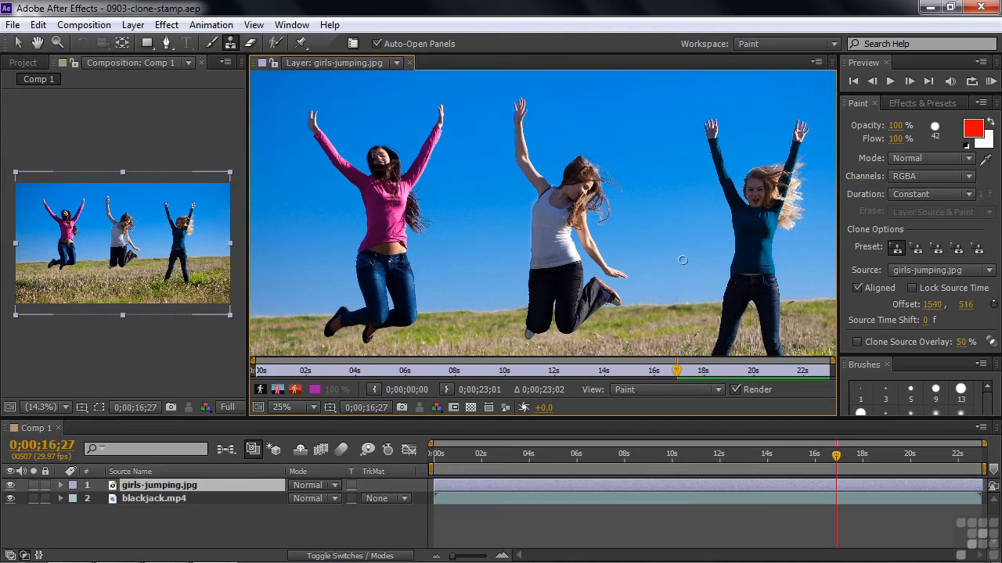
mouse_move(671, 227)
left_mouse_down()
mouse_move(662, 224)
mouse_move(662, 235)
mouse_move(676, 234)
mouse_move(673, 222)
mouse_move(670, 245)
mouse_move(684, 237)
mouse_move(663, 234)
mouse_move(675, 249)
mouse_move(688, 237)
mouse_move(660, 229)
mouse_move(667, 250)
mouse_move(688, 247)
left_mouse_up()
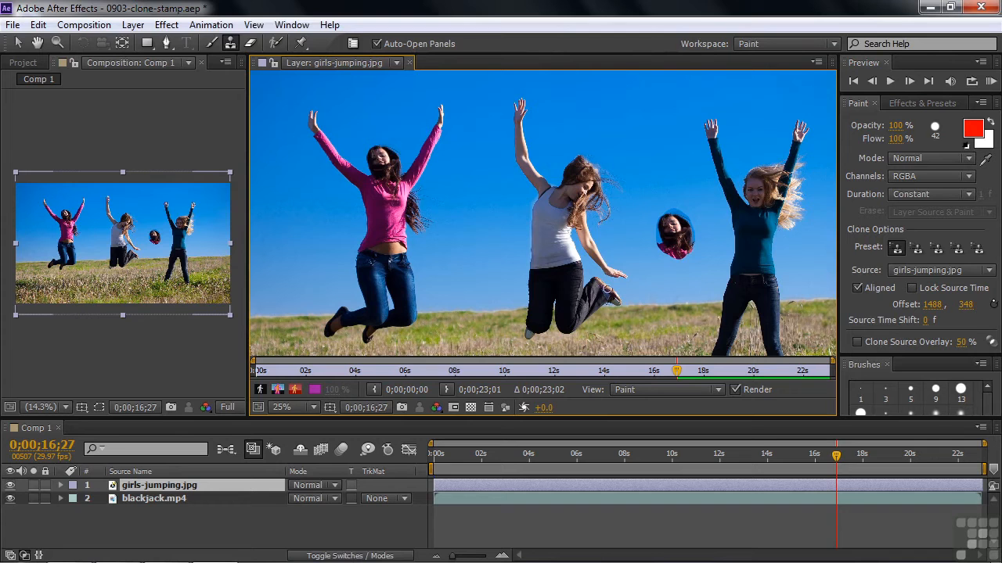
mouse_move(676, 345)
left_mouse_down()
mouse_move(654, 351)
mouse_move(681, 341)
left_mouse_up()
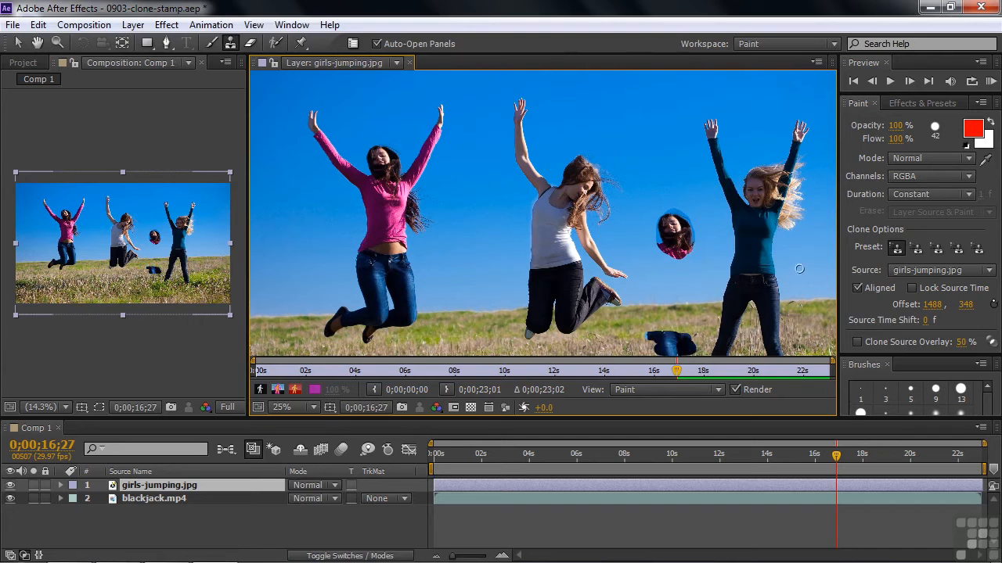
mouse_move(831, 254)
left_mouse_down()
mouse_move(821, 316)
mouse_move(823, 282)
mouse_move(814, 294)
left_mouse_up()
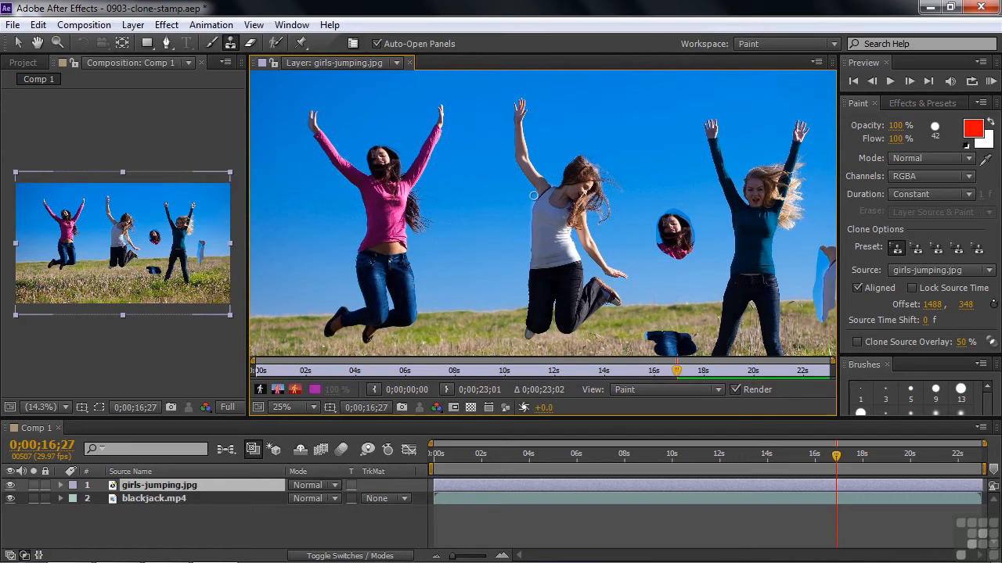
Step: Turn off the Aligned clone option and undo the cloned patches on the girls-jumping.jpg layer
left_click(857, 289)
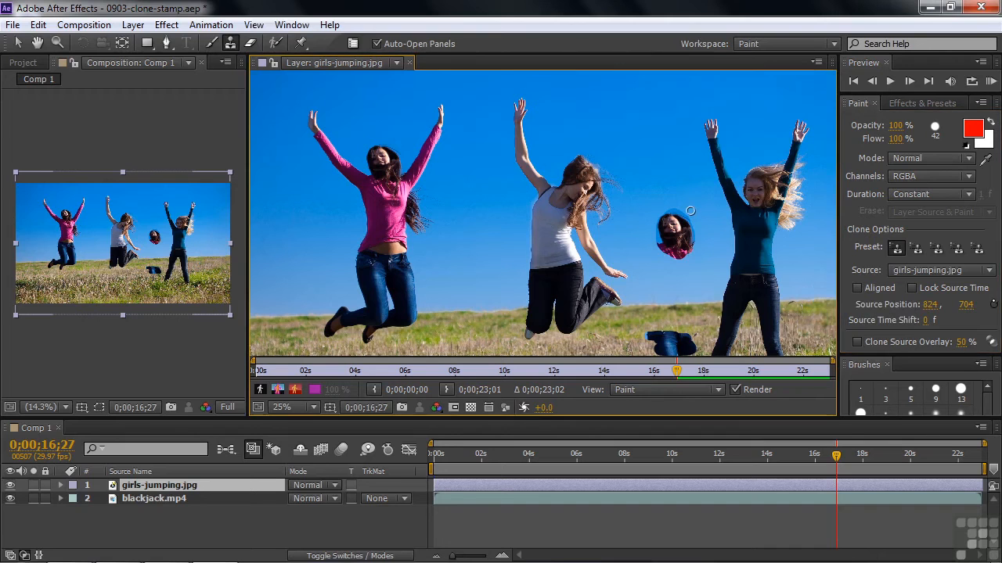
key("ctrl+z")
key("ctrl+z")
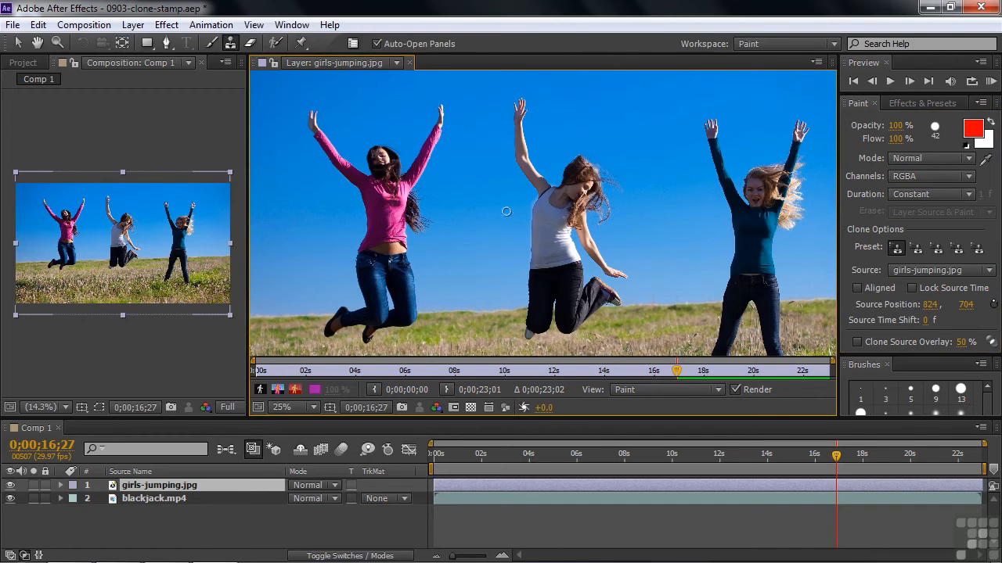
Step: Try cloning the pink-shirted girl's head unaligned at three separate spots in the sky, and undo those strokes
left_click(381, 159, "alt")
mouse_move(682, 98)
left_mouse_down()
mouse_move(648, 89)
mouse_move(691, 103)
mouse_move(680, 93)
mouse_move(690, 92)
mouse_move(675, 111)
mouse_move(703, 119)
left_mouse_up()
mouse_move(652, 258)
left_mouse_down()
mouse_move(684, 256)
mouse_move(677, 274)
mouse_move(674, 258)
mouse_move(655, 254)
mouse_move(669, 261)
mouse_move(656, 276)
mouse_move(693, 268)
mouse_move(656, 261)
mouse_move(668, 282)
mouse_move(679, 251)
left_mouse_up()
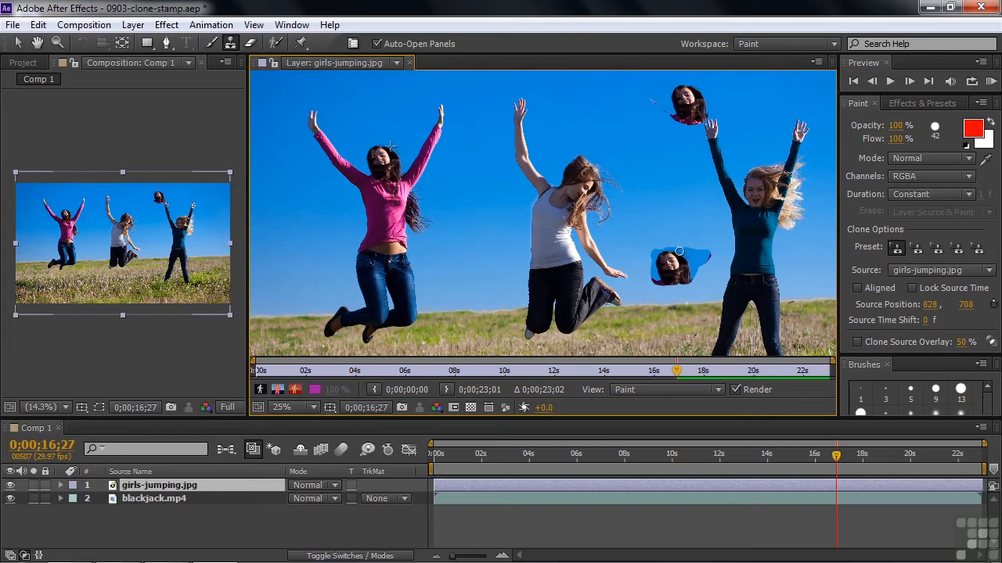
mouse_move(446, 249)
left_mouse_down()
mouse_move(455, 262)
mouse_move(466, 239)
mouse_move(415, 263)
mouse_move(433, 270)
left_mouse_up()
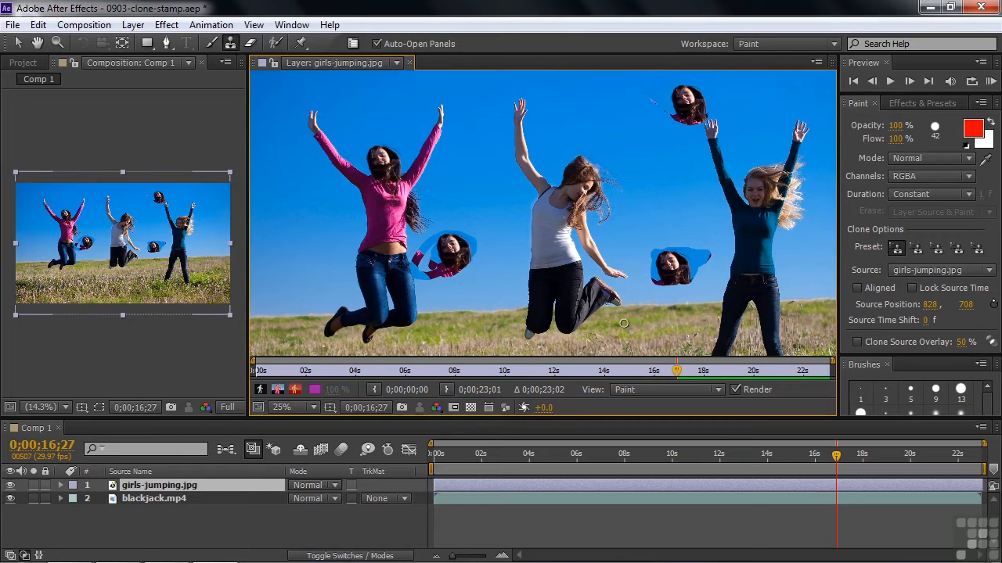
key("ctrl+z")
key("ctrl+z")
key("ctrl+z")
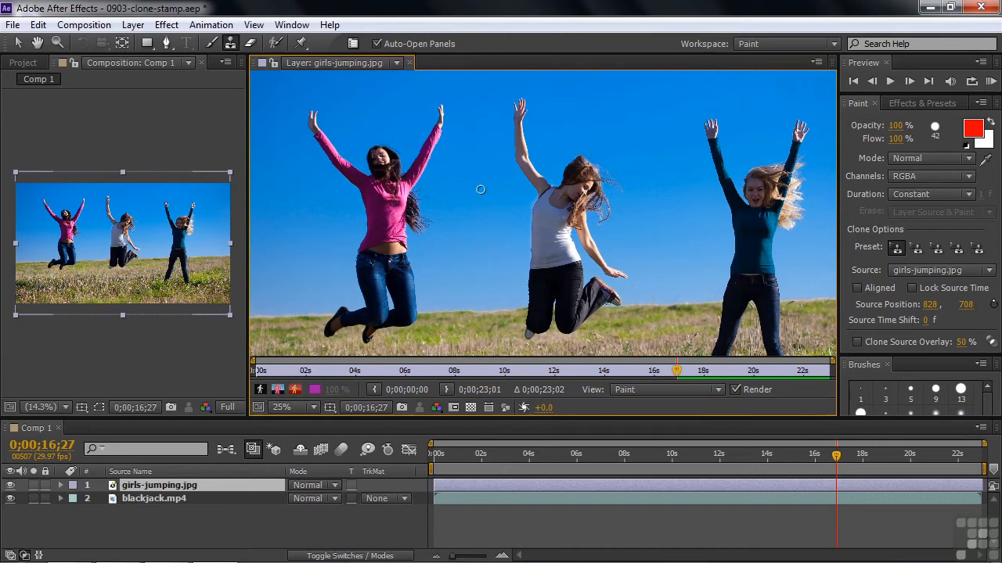
Step: Enlarge the Clone Stamp brush to 254 pixels with a soft edge
mouse_move(481, 189)
left_mouse_down()
mouse_move(507, 189)
mouse_move(482, 189)
left_mouse_up()
left_click_drag(481, 190, 560, 246)
Step: Try painting out the middle girl's raised arm and torso with sky sampled beside her hand, and undo the strokes
left_click(471, 106, "alt")
left_click_drag(521, 102, 522, 116)
mouse_move(525, 104)
left_mouse_down()
mouse_move(534, 179)
mouse_move(525, 179)
mouse_move(538, 226)
mouse_move(530, 218)
mouse_move(529, 283)
mouse_move(532, 208)
mouse_move(528, 290)
mouse_move(533, 183)
mouse_move(531, 225)
mouse_move(548, 237)
left_mouse_up()
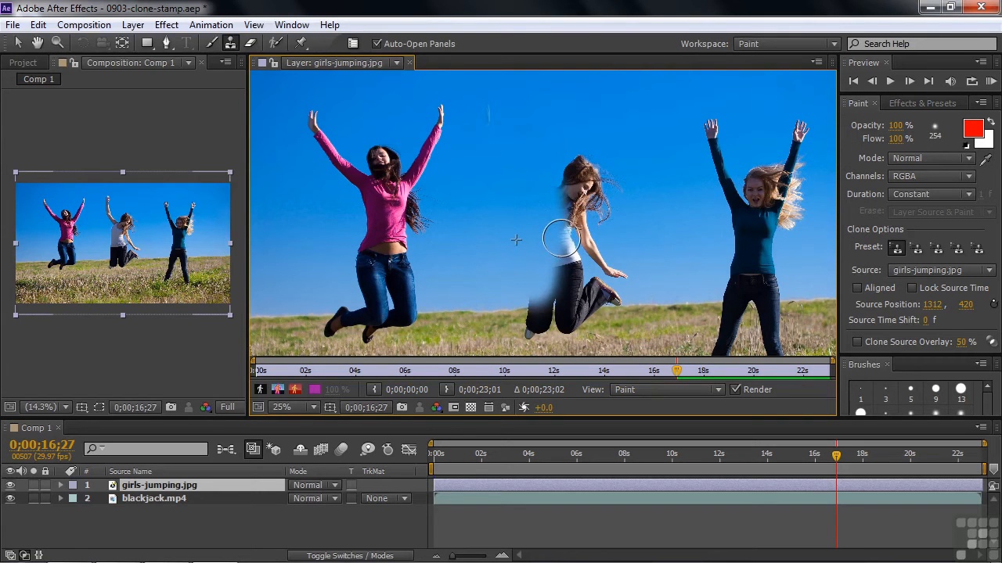
mouse_move(565, 235)
left_mouse_down()
mouse_move(611, 248)
mouse_move(552, 251)
mouse_move(587, 260)
mouse_move(571, 258)
left_mouse_up()
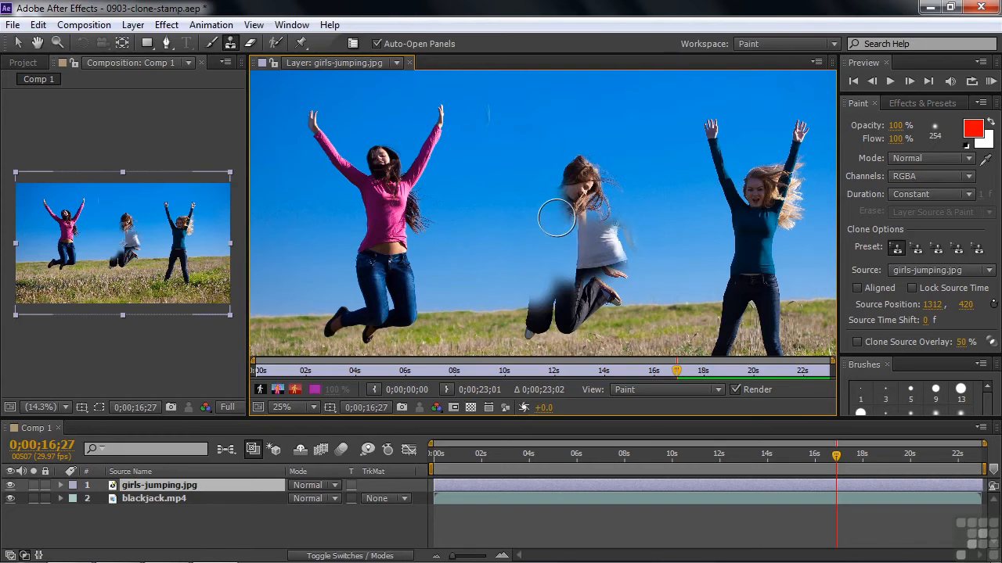
key("ctrl+z")
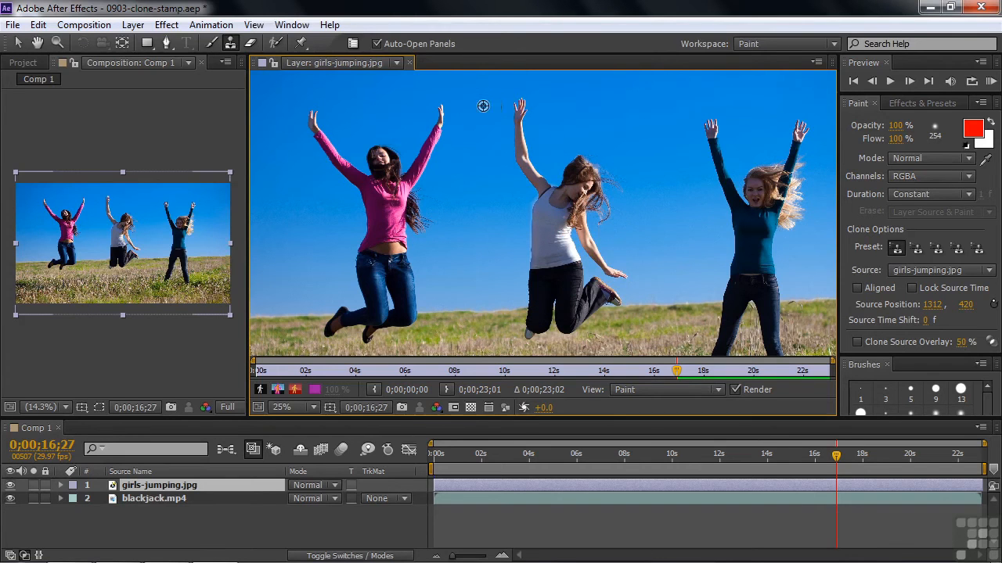
Step: Clone clear sky over the middle girl's raised arm and adjoining side of her body, resampling to clean up the leftover arm
mouse_move(523, 100)
left_mouse_down()
mouse_move(521, 130)
mouse_move(526, 94)
mouse_move(535, 162)
mouse_move(522, 141)
mouse_move(520, 170)
mouse_move(521, 158)
mouse_move(526, 188)
mouse_move(542, 186)
mouse_move(537, 225)
mouse_move(532, 197)
mouse_move(532, 290)
mouse_move(515, 233)
left_mouse_up()
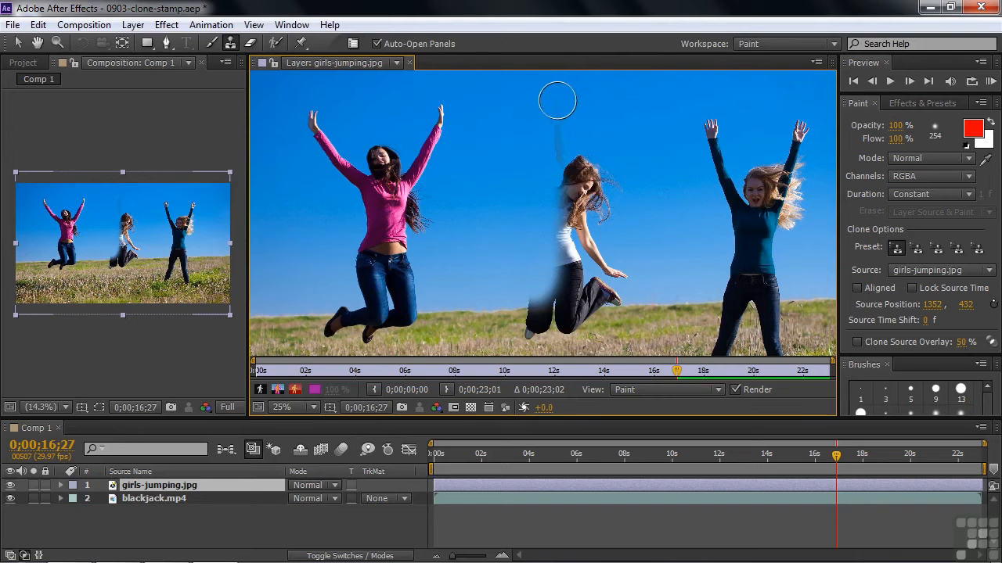
left_click(505, 104, "alt")
left_click_drag(564, 105, 540, 168)
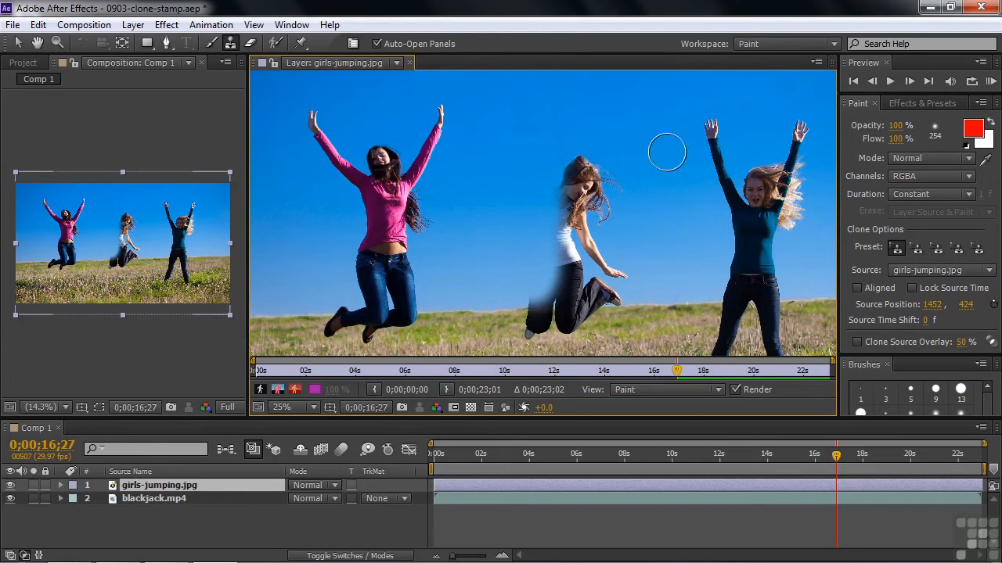
Step: Sample sky between the middle girl and the girl in teal, and clone it over the middle girl's head, torso and hips
left_click(680, 169, "alt")
mouse_move(619, 165)
left_mouse_down()
mouse_move(599, 187)
mouse_move(589, 178)
mouse_move(593, 164)
mouse_move(586, 180)
mouse_move(586, 168)
mouse_move(598, 234)
mouse_move(611, 200)
mouse_move(601, 273)
mouse_move(623, 279)
mouse_move(595, 270)
mouse_move(577, 245)
mouse_move(576, 187)
mouse_move(581, 203)
mouse_move(593, 193)
mouse_move(600, 271)
mouse_move(586, 287)
mouse_move(601, 259)
left_mouse_up()
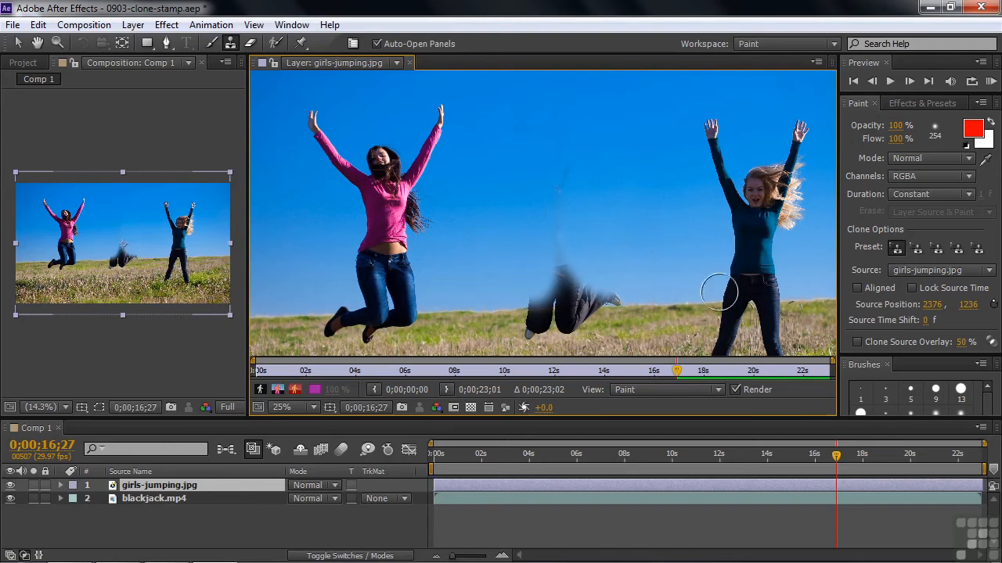
mouse_move(577, 286)
left_mouse_down()
mouse_move(575, 184)
mouse_move(560, 215)
mouse_move(568, 165)
mouse_move(548, 282)
left_mouse_up()
mouse_move(566, 283)
left_mouse_down()
mouse_move(590, 280)
mouse_move(581, 270)
left_mouse_up()
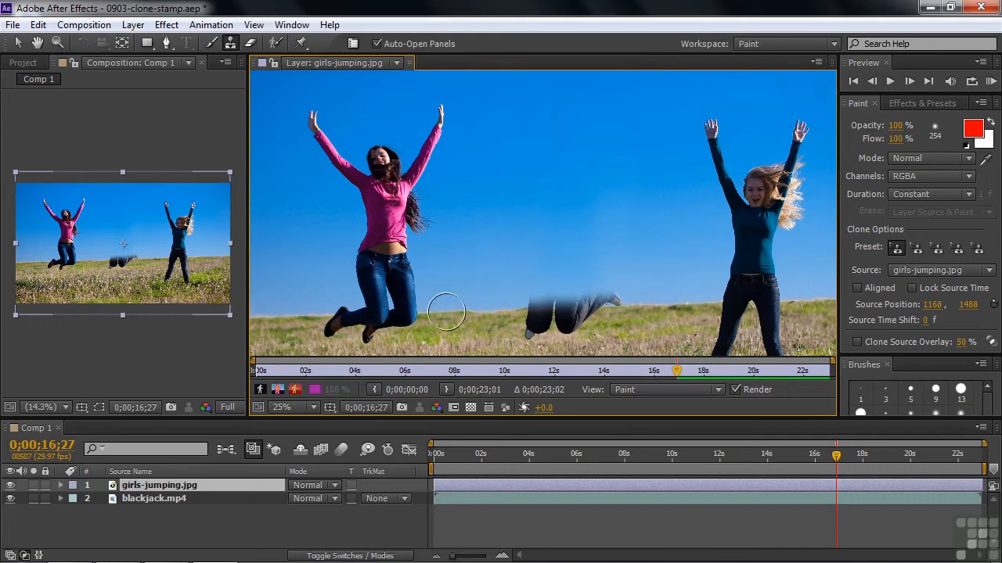
Step: Turn on Clone Source Overlay, clone the horizon beside the girl in teal over the remaining foot, and view the whole retouched photo
left_click(857, 342)
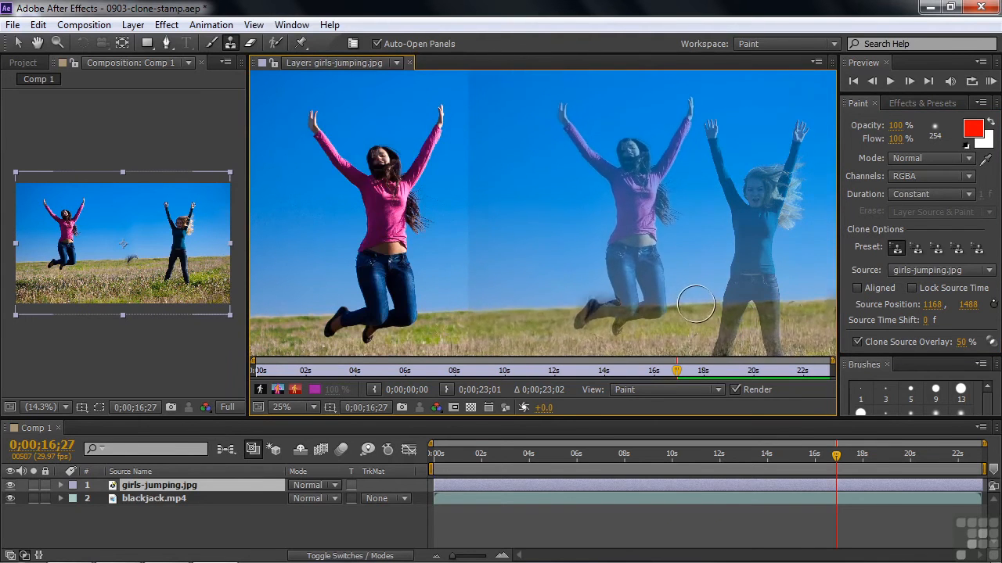
key("alt")
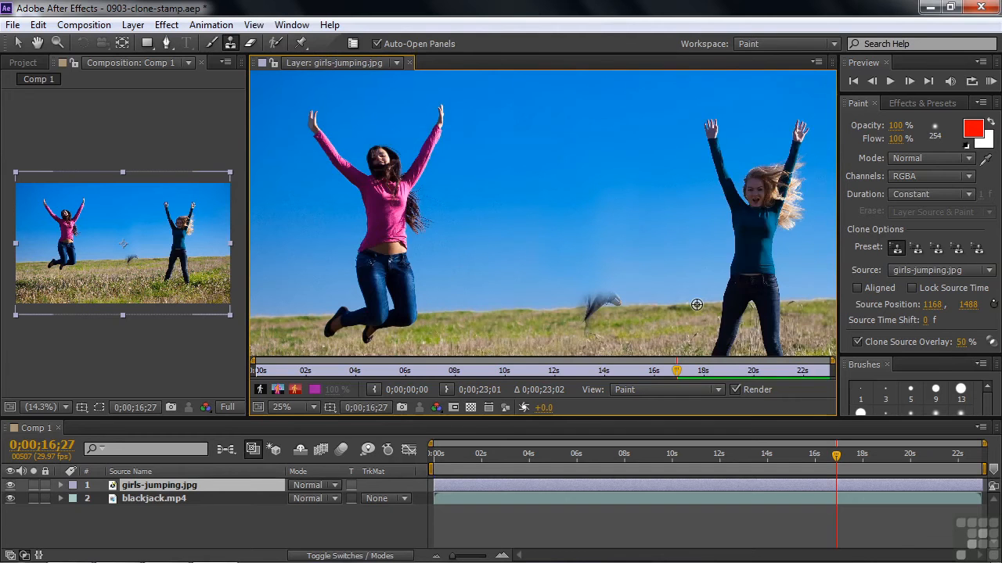
left_click(697, 305, "alt")
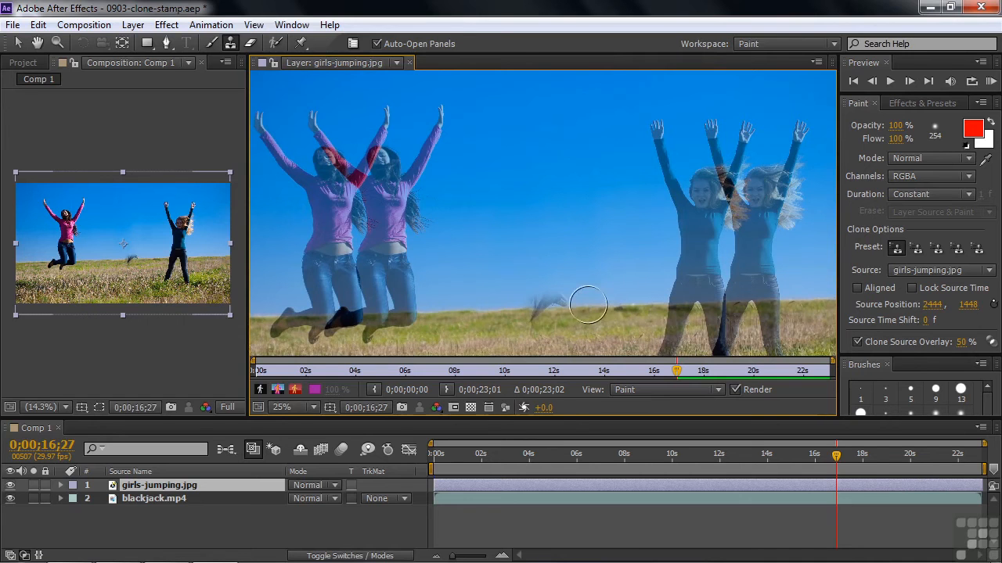
key("ctrl+z")
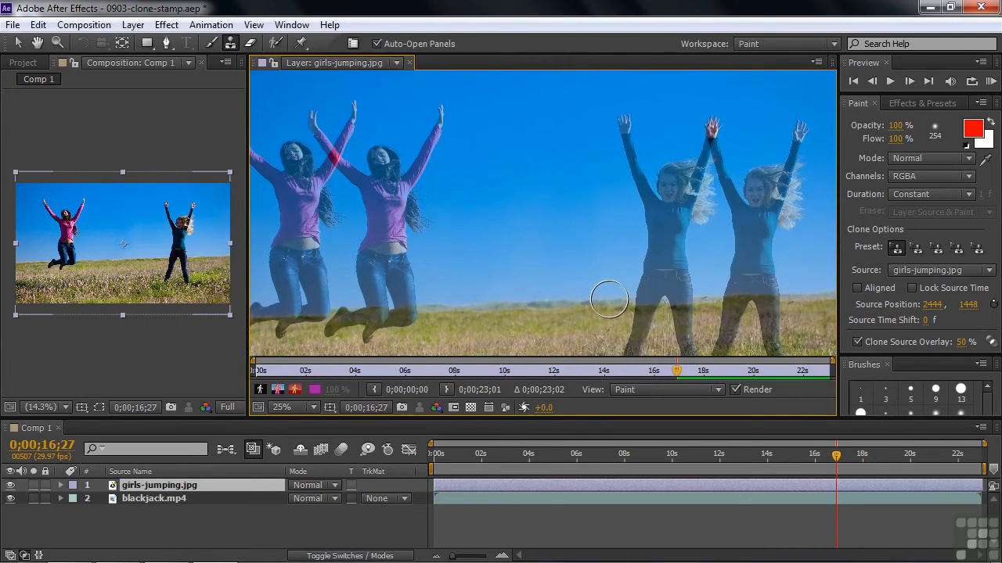
left_click(18, 43)
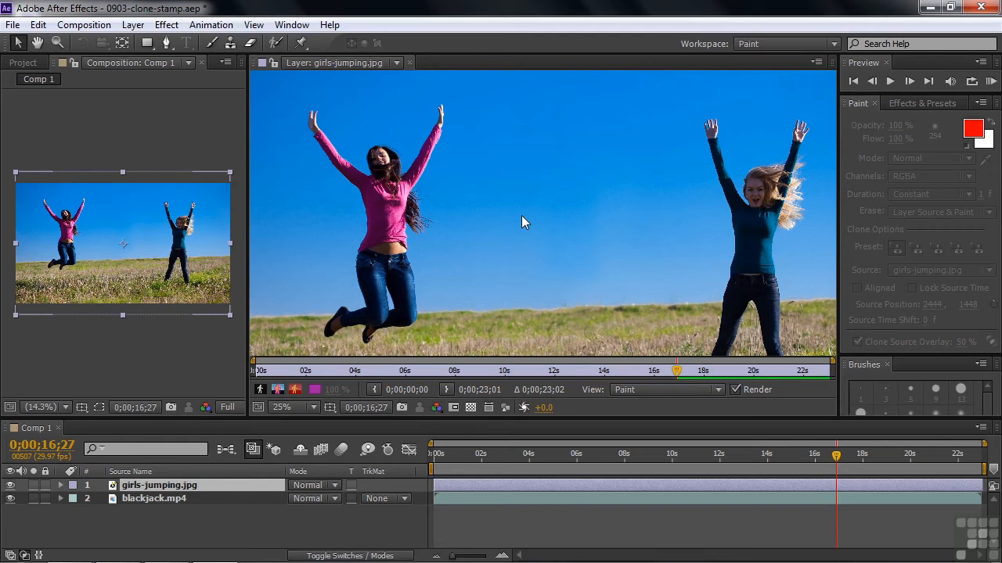
key("shift+slash")
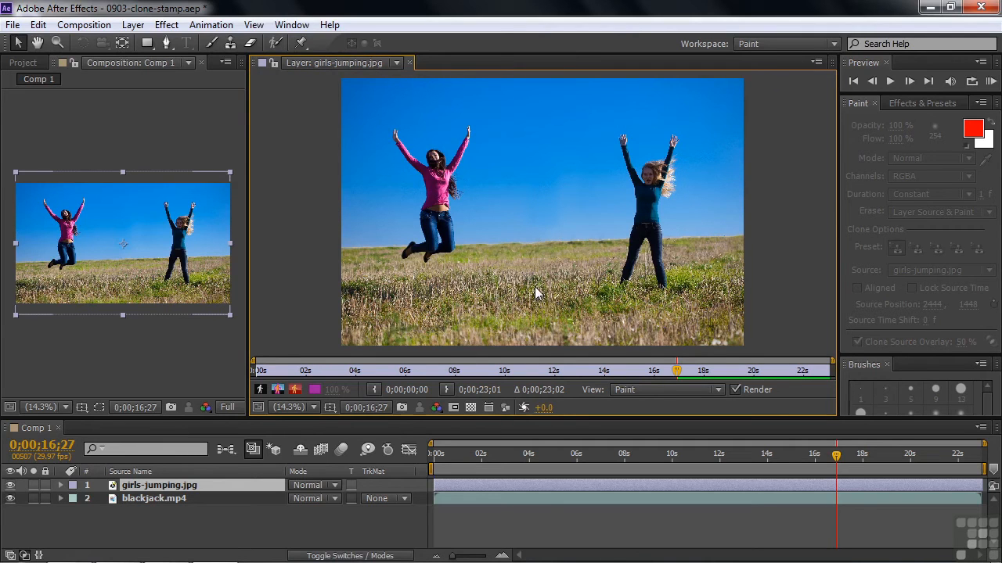
Step: Hide the girls-jumping.jpg layer and open blackjack.mp4 in the Layer panel, fitted to view
double_click(132, 498)
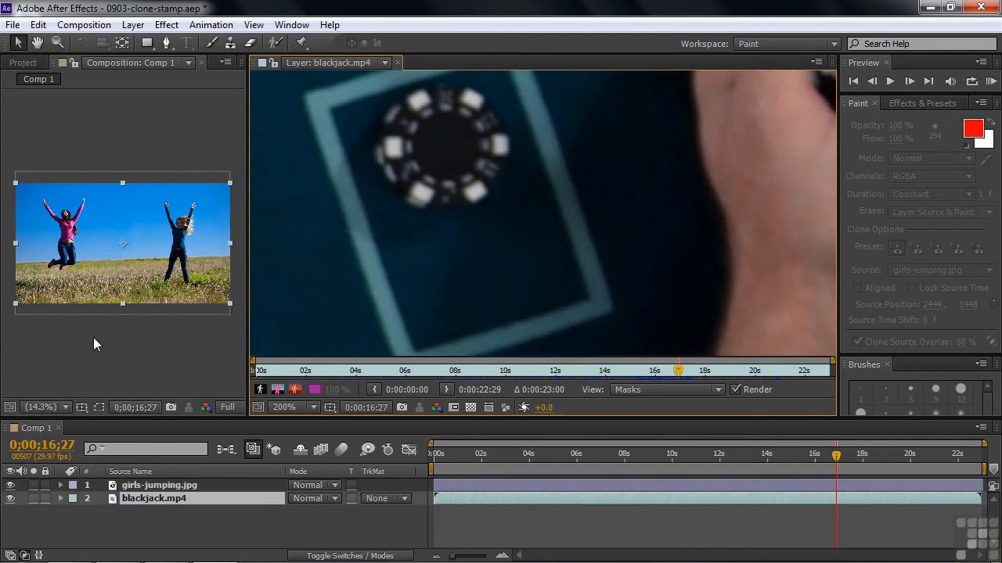
left_click(10, 486)
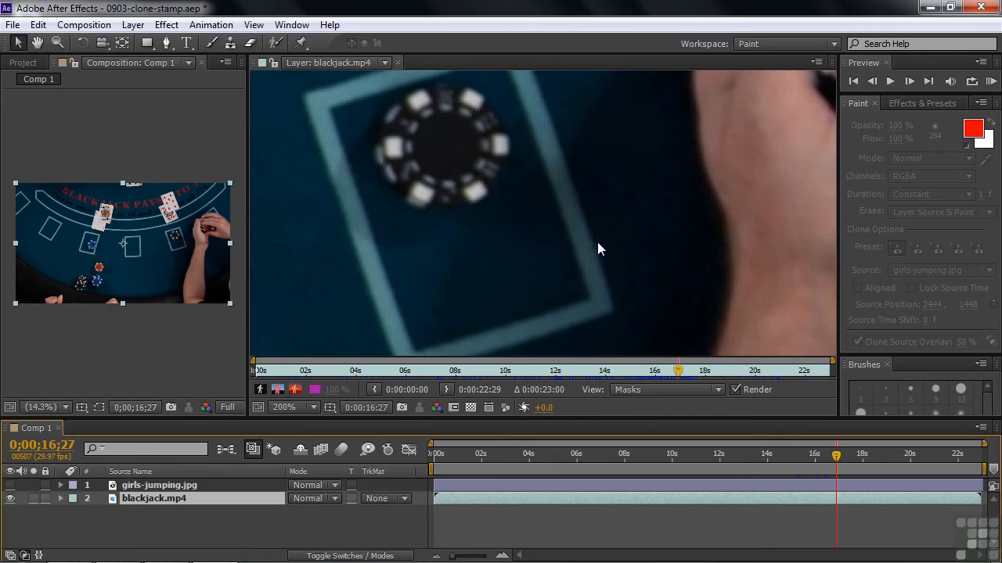
left_click(623, 408)
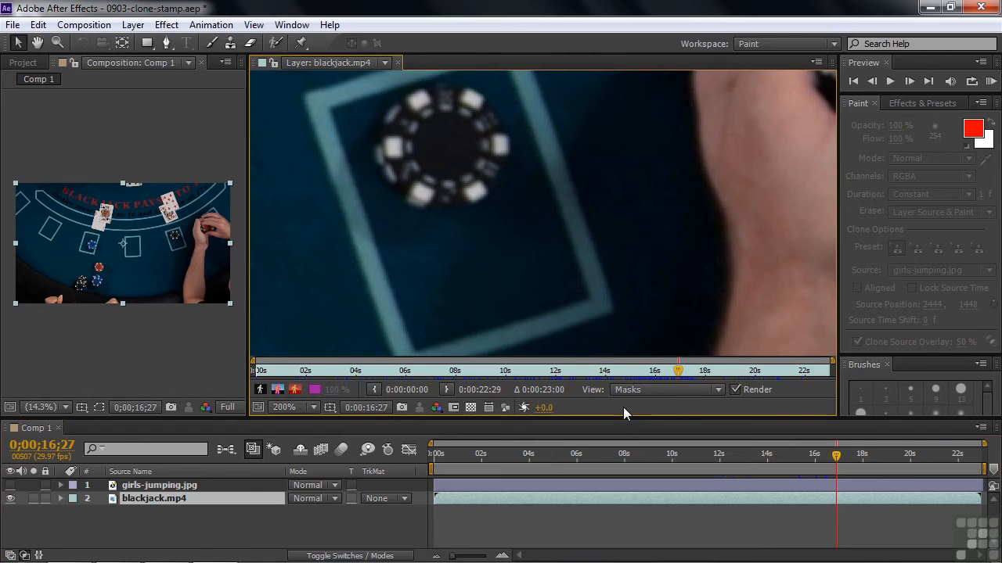
key("shift+slash")
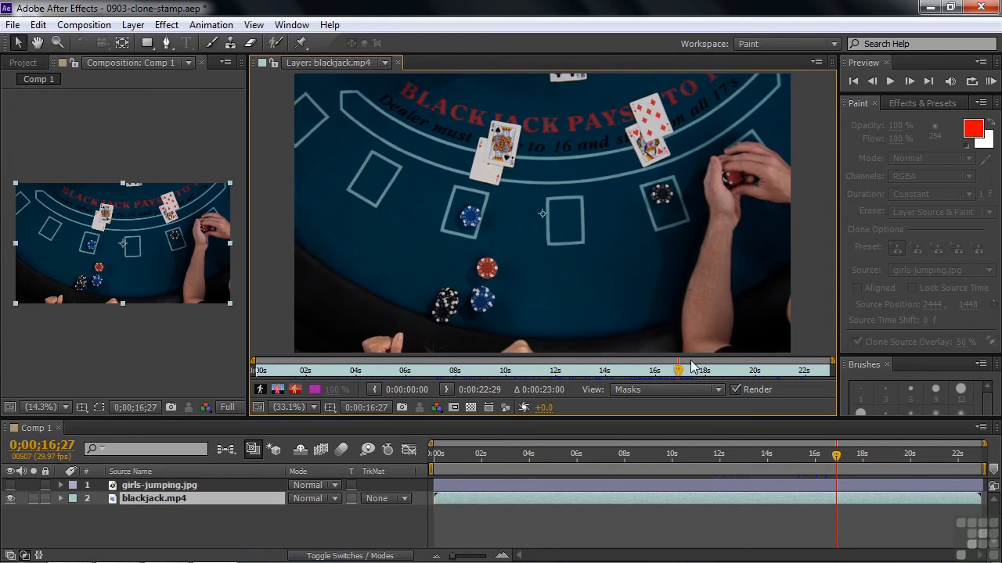
Step: Scrub through the blackjack.mp4 footage between about 4 and 11 seconds, finishing at 0;00;09;15
left_click_drag(792, 459, 696, 462)
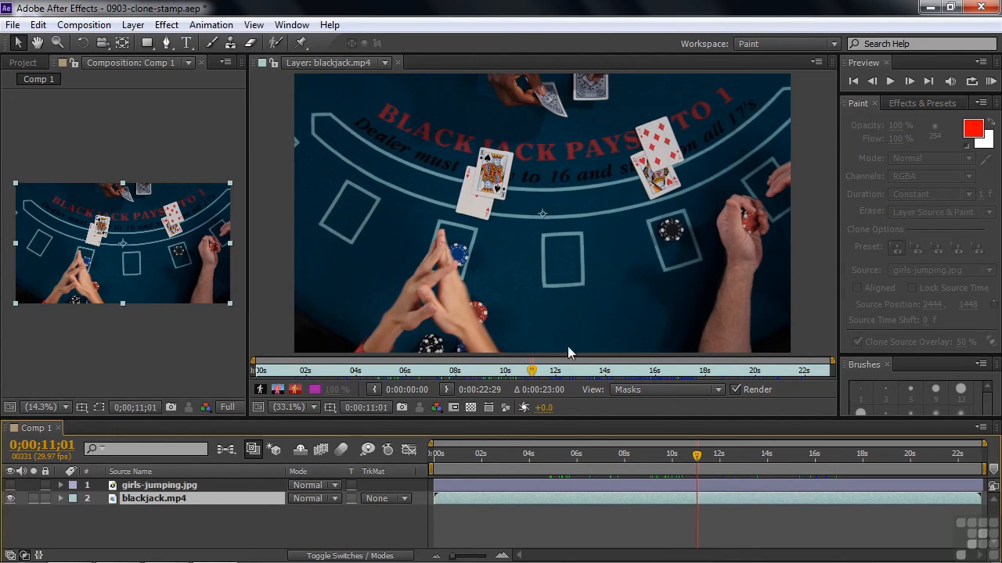
left_click_drag(696, 457, 636, 461)
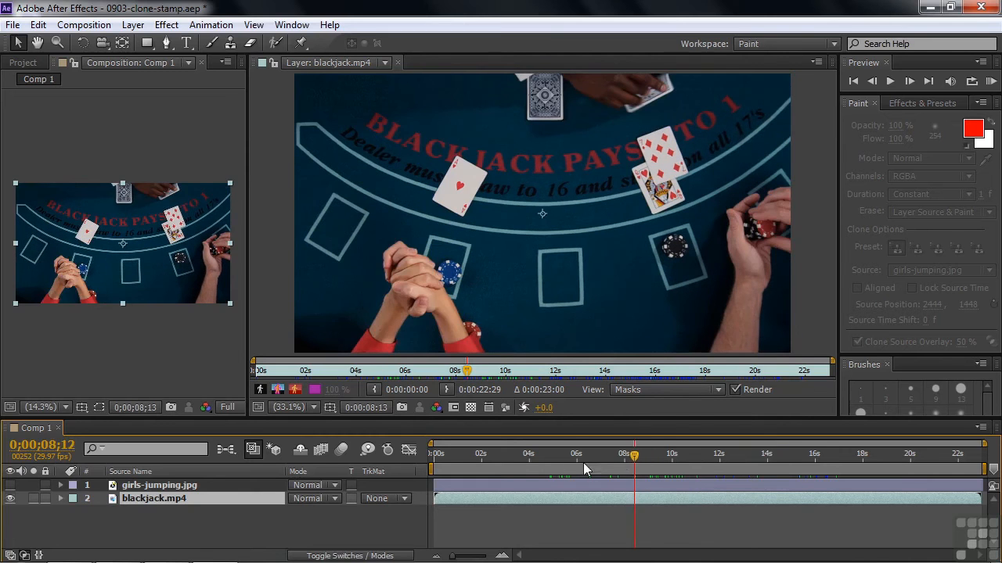
left_click(548, 457)
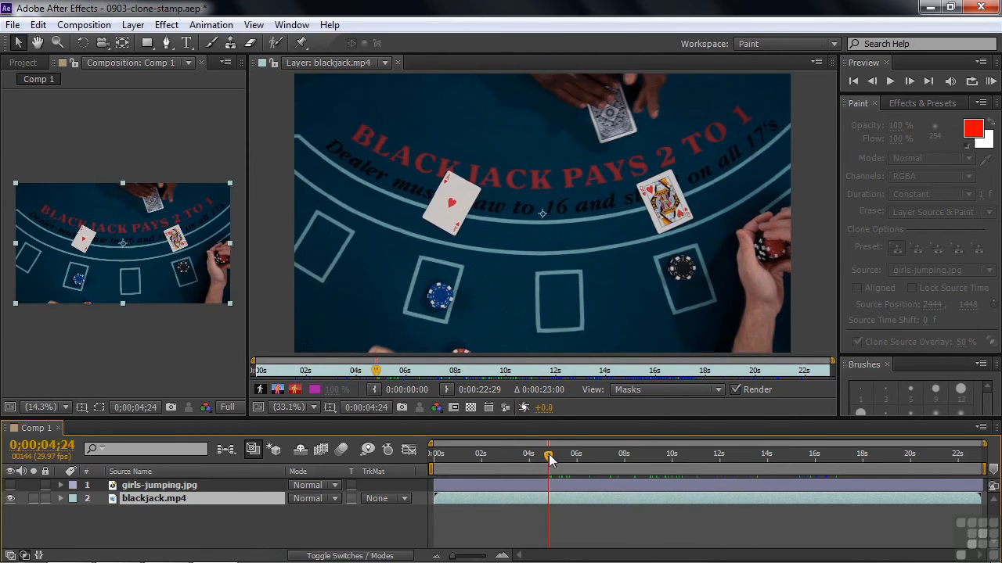
left_click_drag(548, 457, 663, 464)
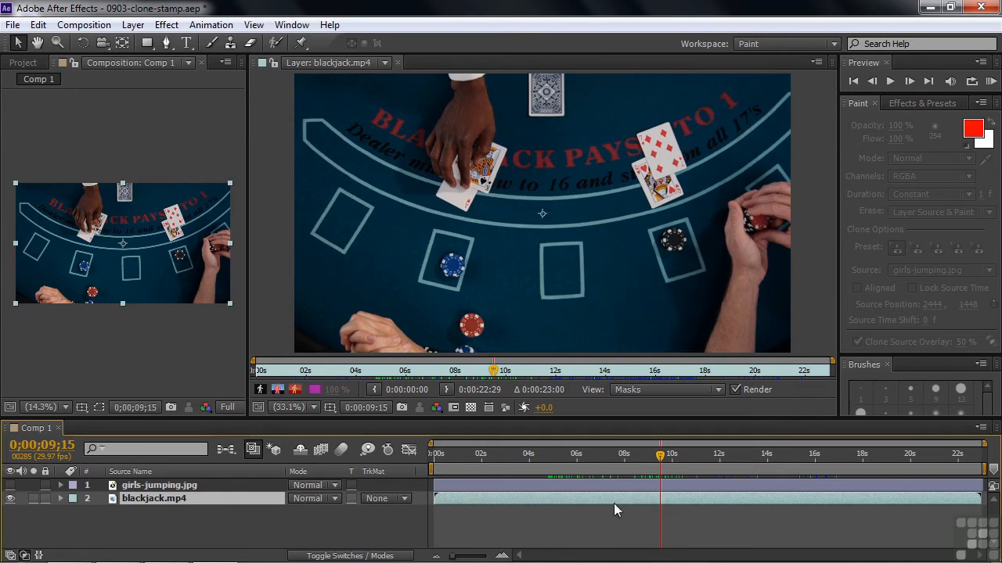
Step: Activate the Clone Stamp tool over the red chip in blackjack.mp4 at 100% magnification and turn off Clone Source Overlay
left_click(568, 406)
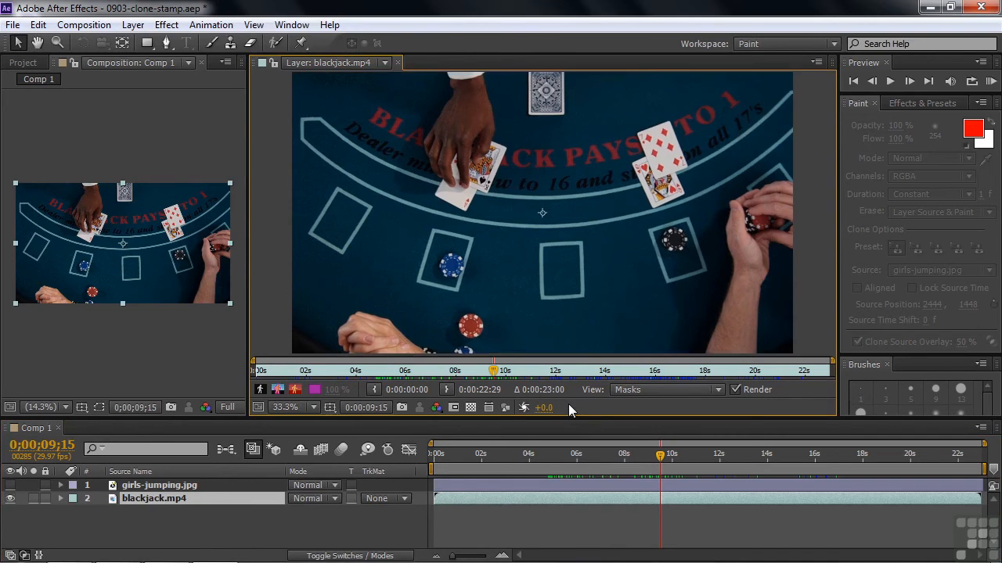
key("slash")
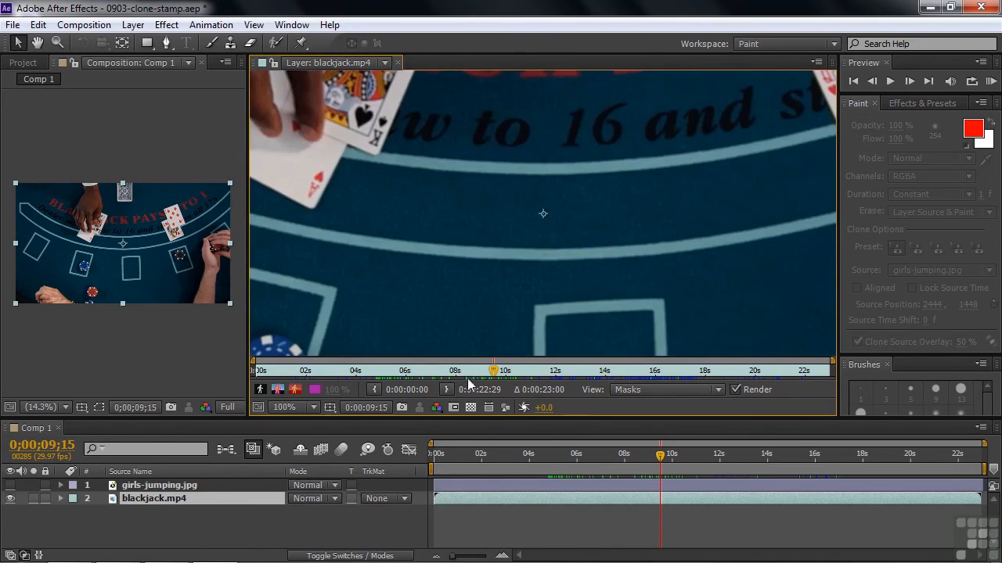
key("space")
mouse_move(470, 288)
left_mouse_down()
mouse_move(517, 242)
mouse_move(547, 188)
left_mouse_up()
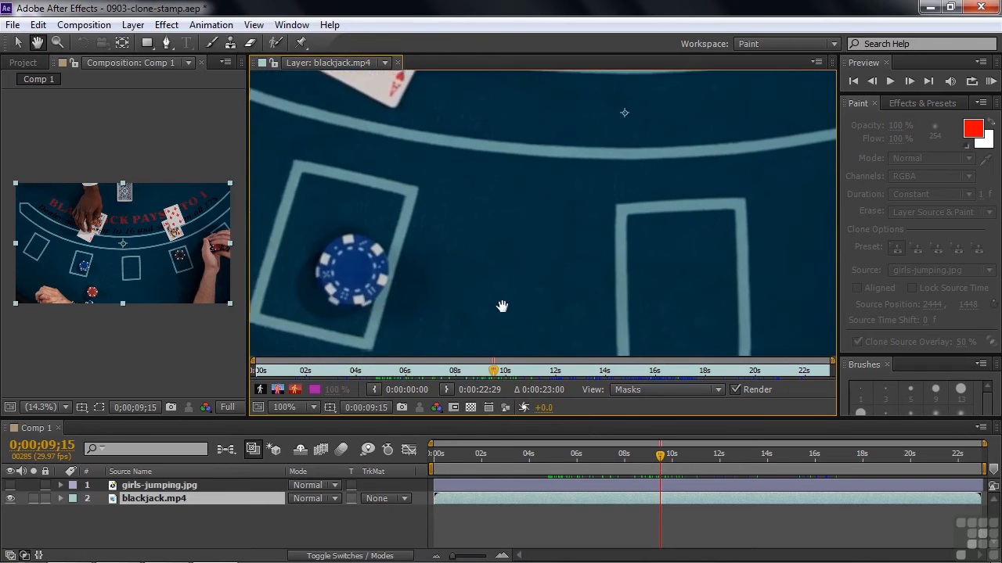
left_click_drag(493, 310, 547, 197)
left_click_drag(582, 282, 645, 161)
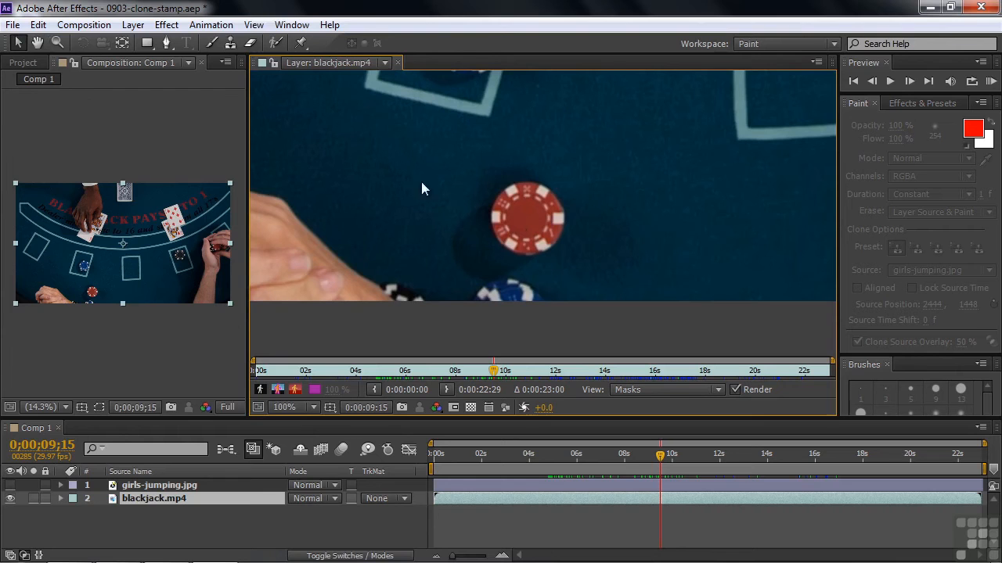
left_click(230, 43)
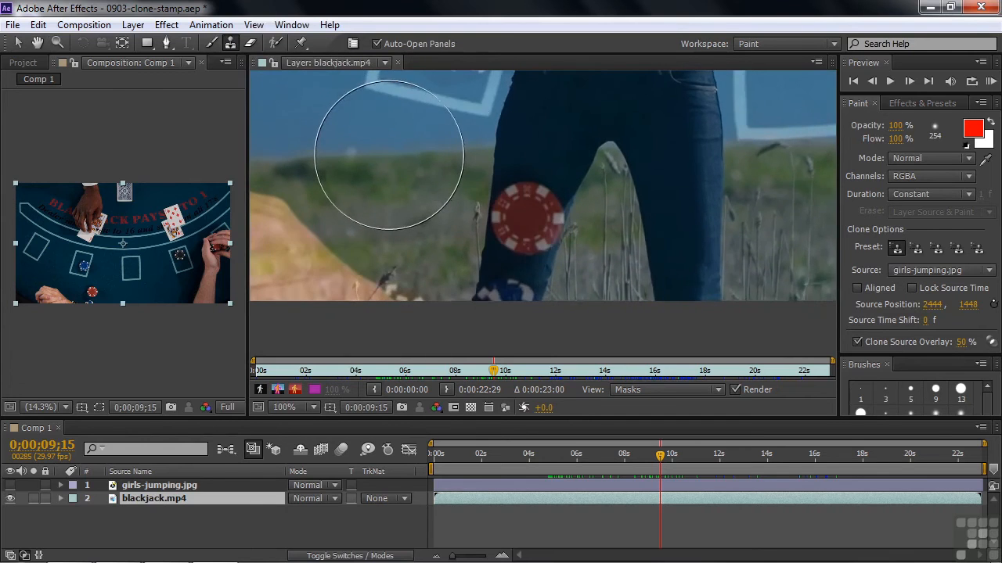
left_click(858, 342)
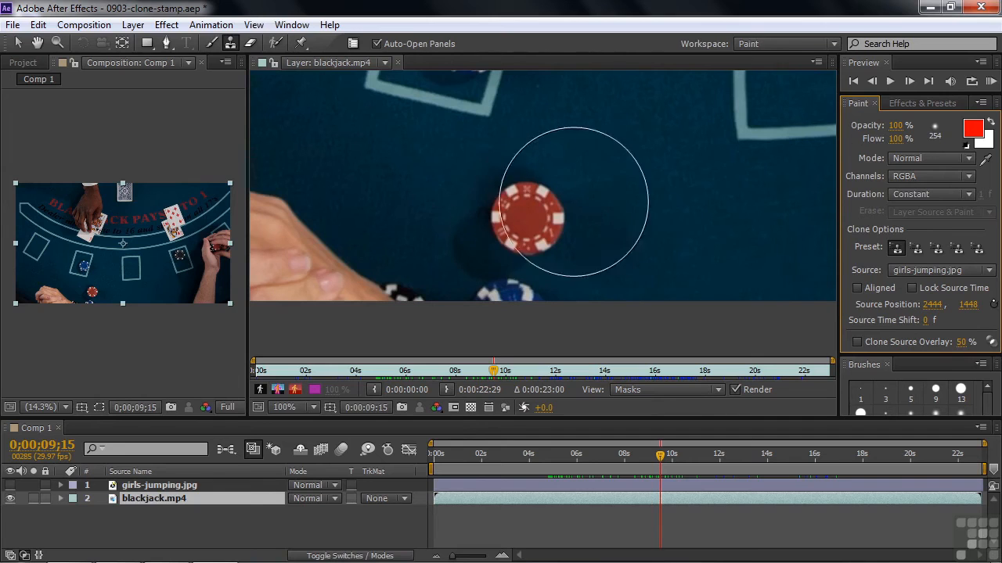
Step: Sample the red chip's centre, try cloning it over the black chip with the 254 px brush, and undo the stroke
key("alt")
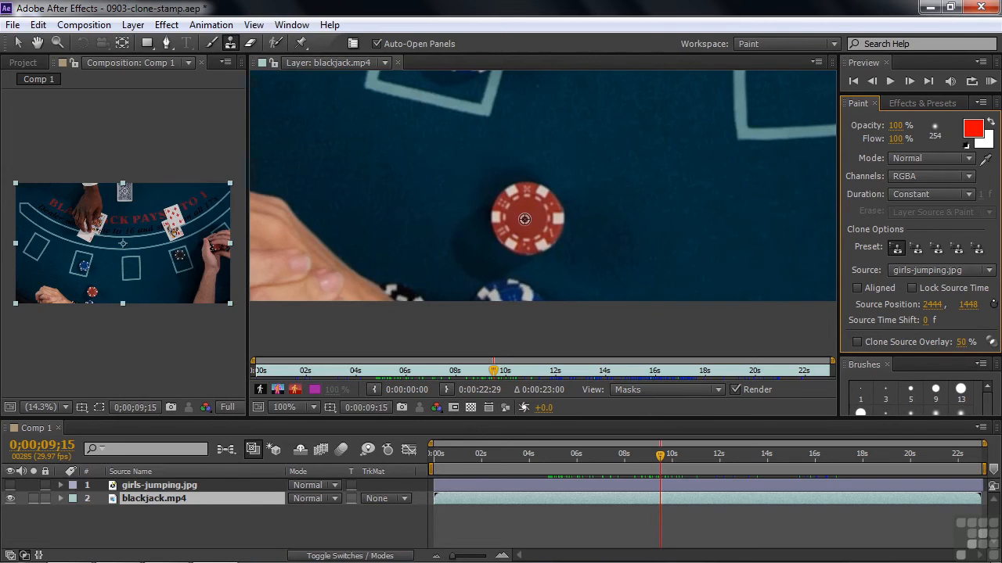
left_click(525, 217, "alt")
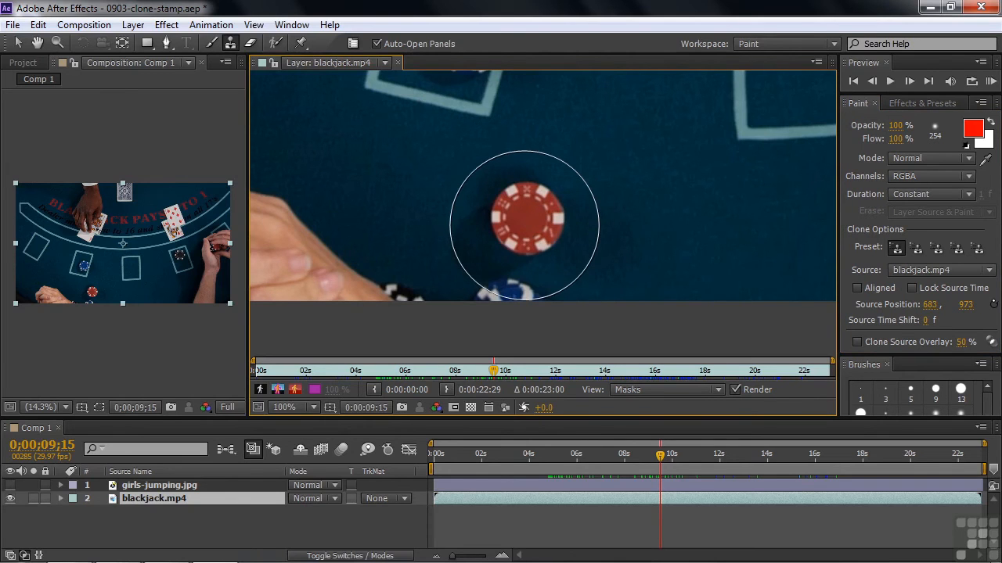
key("space")
mouse_move(674, 211)
left_mouse_down()
mouse_move(509, 230)
mouse_move(584, 263)
mouse_move(532, 271)
mouse_move(552, 243)
mouse_move(516, 250)
left_mouse_up()
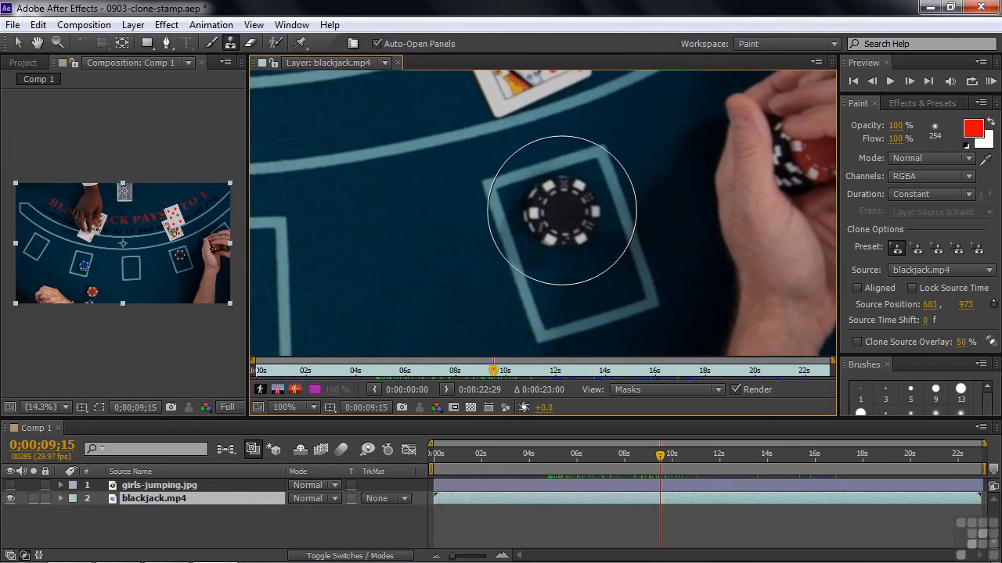
left_click(563, 210)
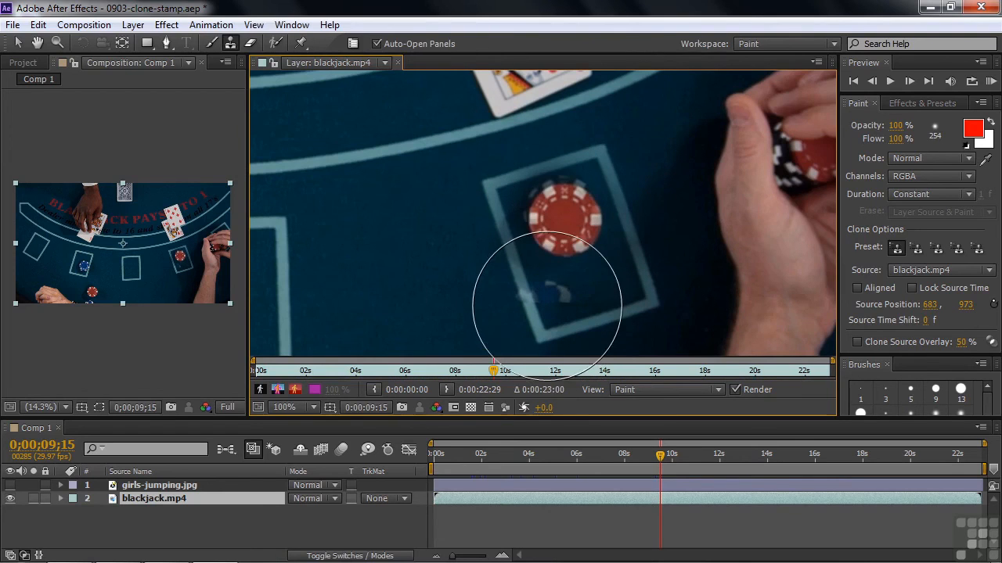
key("ctrl+z")
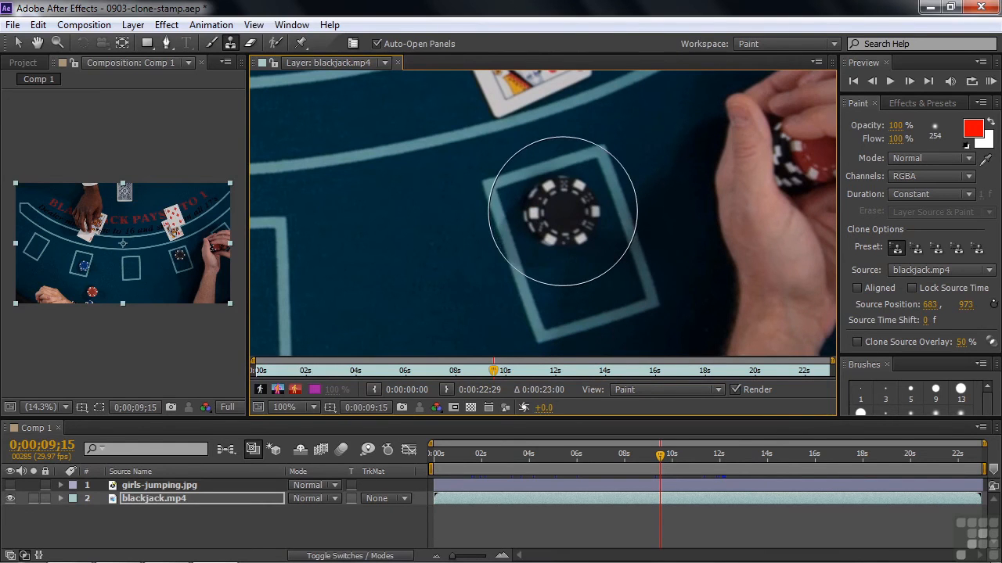
Step: Reduce the brush to 66 px and clone the red chip over the black chip
left_click_drag(563, 211, 507, 211)
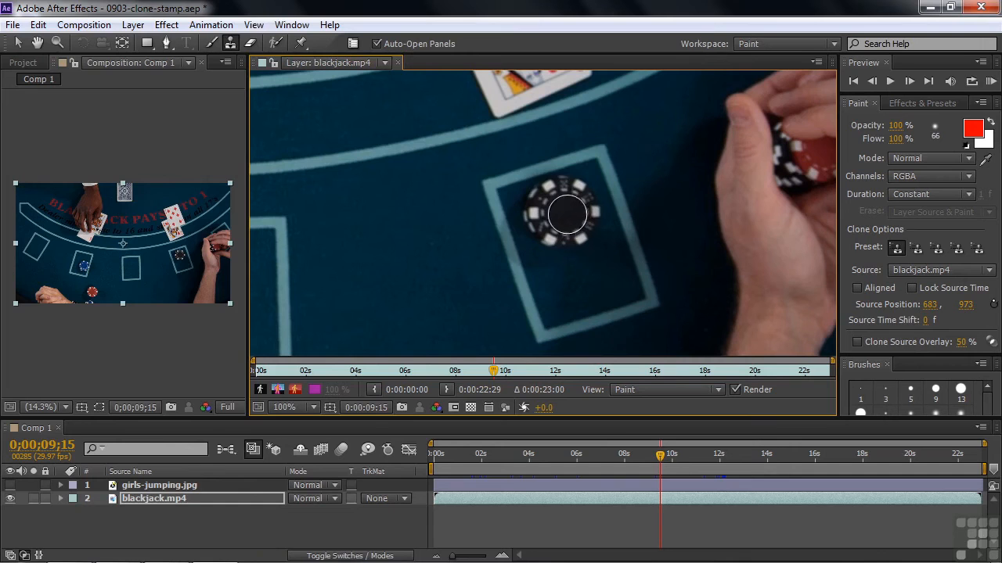
mouse_move(564, 212)
left_mouse_down()
mouse_move(561, 202)
mouse_move(577, 205)
mouse_move(581, 229)
mouse_move(559, 231)
mouse_move(543, 210)
mouse_move(552, 197)
mouse_move(586, 203)
mouse_move(581, 229)
mouse_move(564, 239)
mouse_move(548, 227)
mouse_move(552, 199)
mouse_move(571, 204)
mouse_move(584, 237)
mouse_move(576, 215)
mouse_move(559, 209)
mouse_move(565, 216)
left_mouse_up()
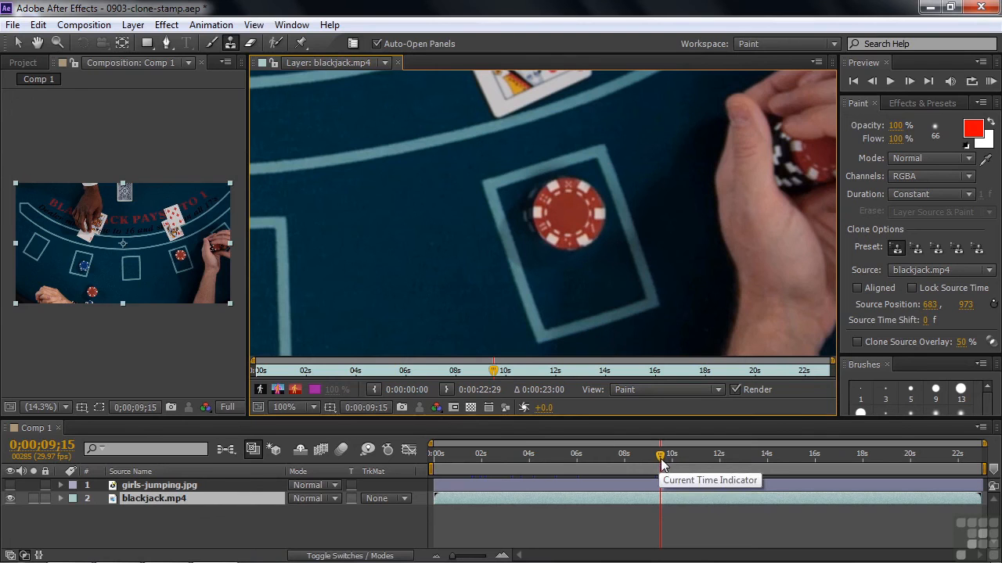
Step: Scrub between 0;00;09;04 and 0;00;12;17 to check the cloned chip, and undo the clone
left_click_drag(661, 460, 672, 463)
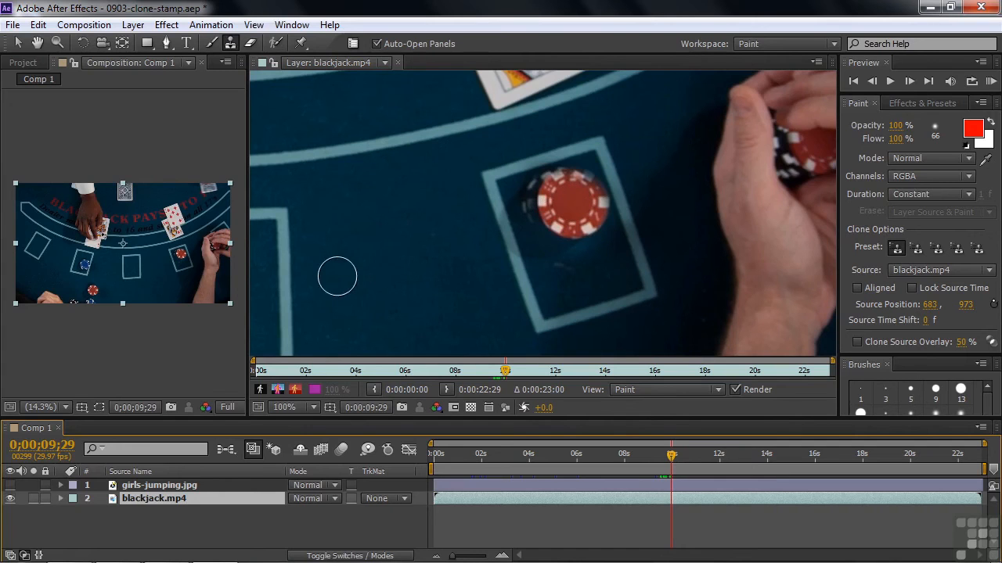
left_click_drag(671, 459, 732, 458)
left_click(735, 456)
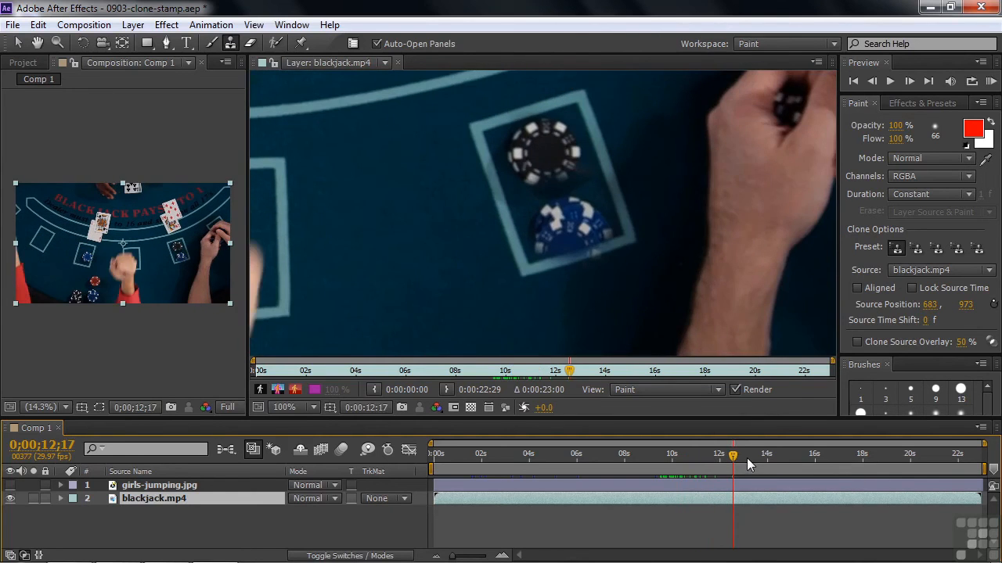
left_click_drag(732, 457, 654, 466)
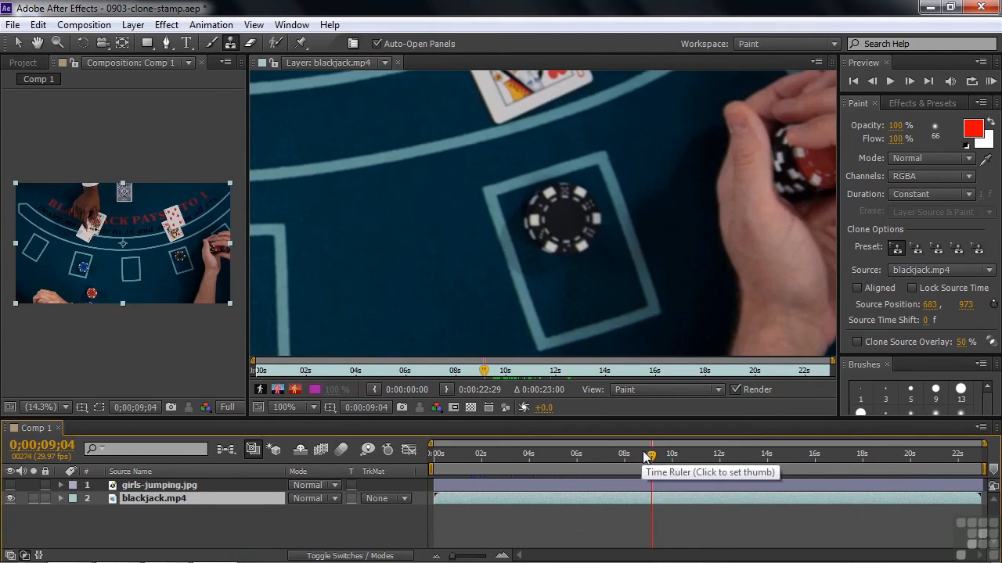
key("ctrl+z")
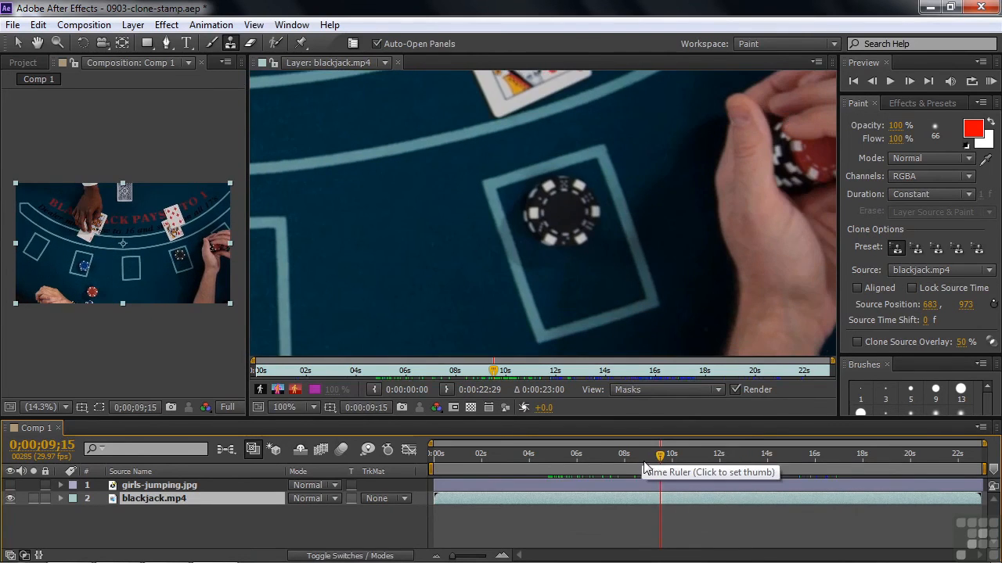
Step: Turn on Lock Source Time and sample the centre of the red chip again
key("h")
left_click_drag(452, 291, 661, 208)
key("ctrl+b")
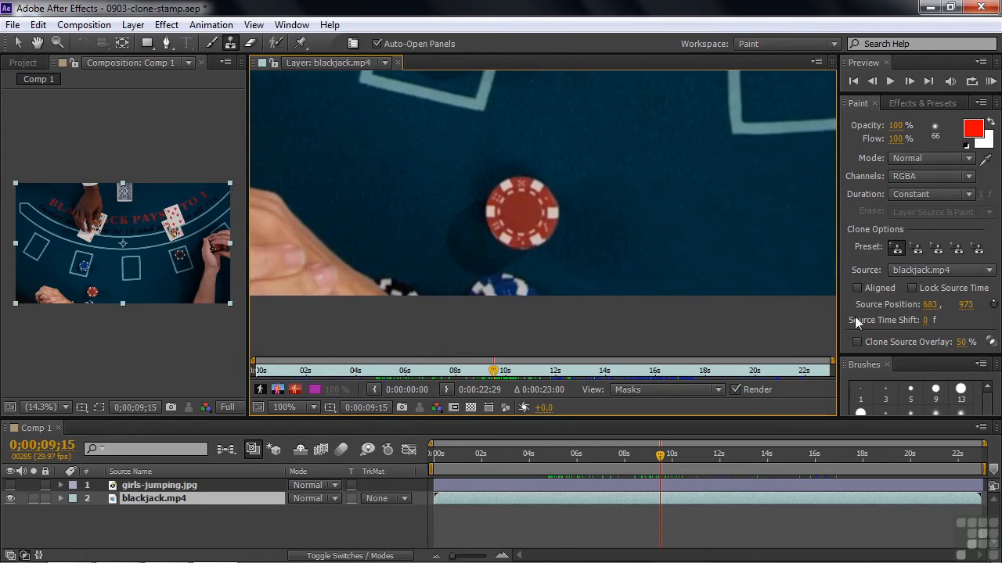
left_click(912, 288)
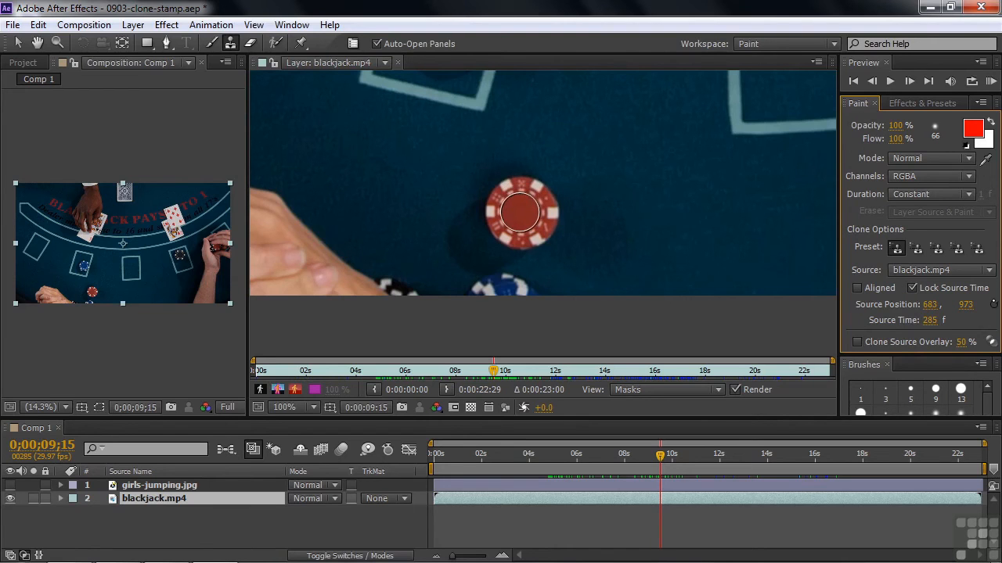
left_click(520, 212, "alt")
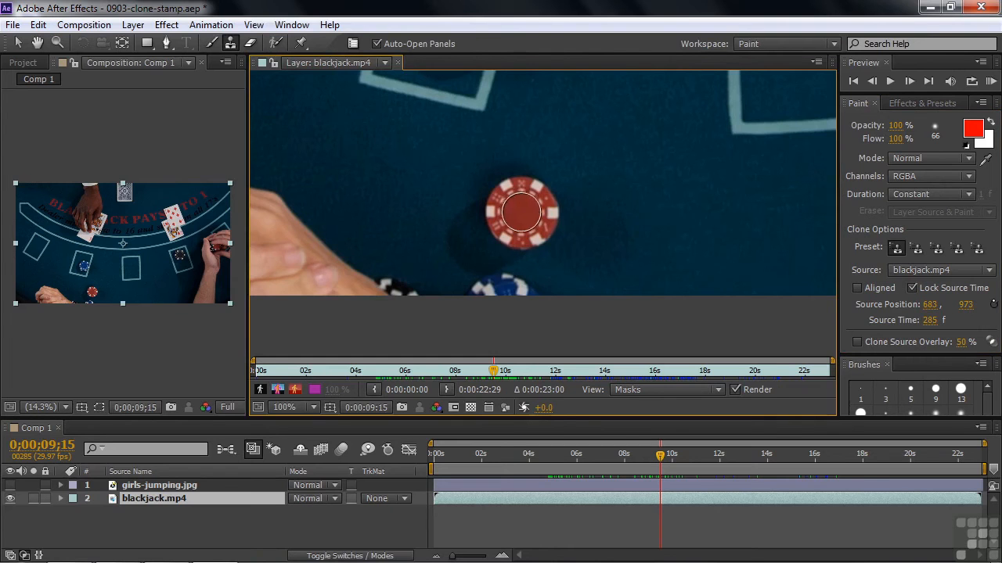
Step: Clone the red chip over the black chip in its betting box using a hard-edged 49 px brush
key("space")
left_click_drag(662, 192, 577, 251)
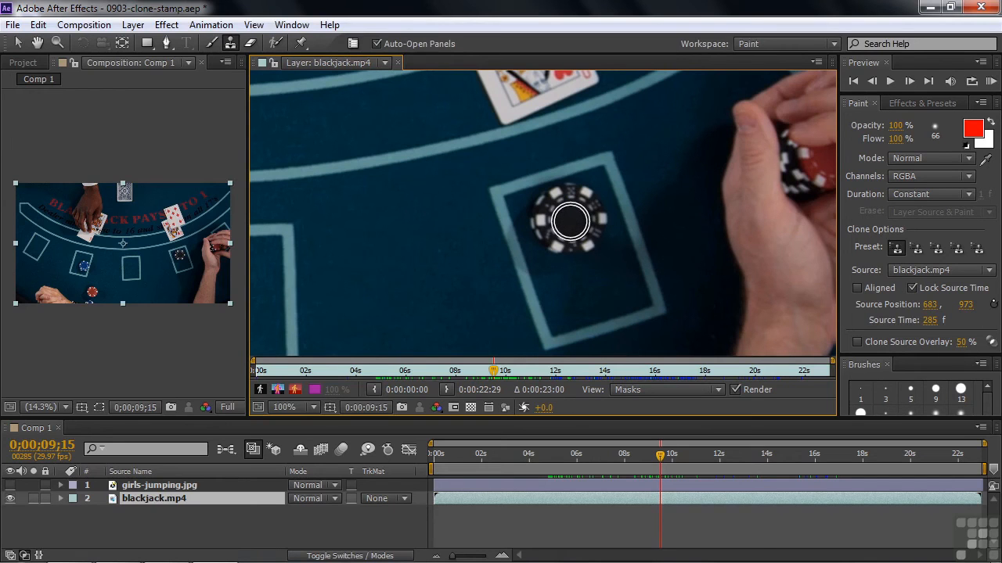
left_click_drag(571, 221, 588, 186)
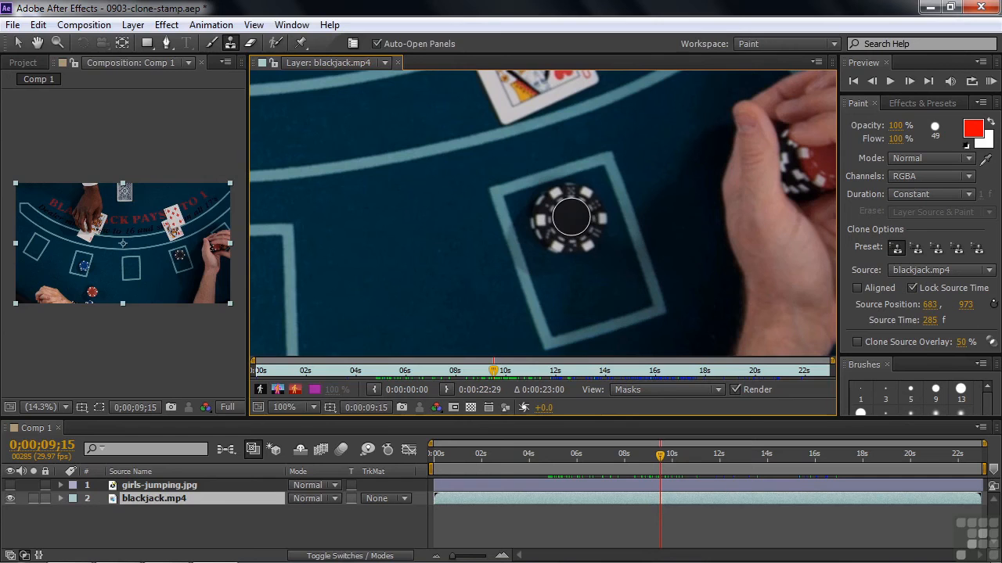
left_click(567, 220)
mouse_move(583, 226)
left_mouse_down()
mouse_move(580, 205)
mouse_move(548, 207)
mouse_move(549, 227)
mouse_move(576, 239)
left_mouse_up()
mouse_move(590, 226)
left_mouse_down()
mouse_move(587, 206)
mouse_move(571, 204)
mouse_move(556, 225)
mouse_move(579, 240)
mouse_move(592, 218)
mouse_move(580, 191)
mouse_move(564, 202)
mouse_move(560, 224)
mouse_move(580, 214)
left_mouse_up()
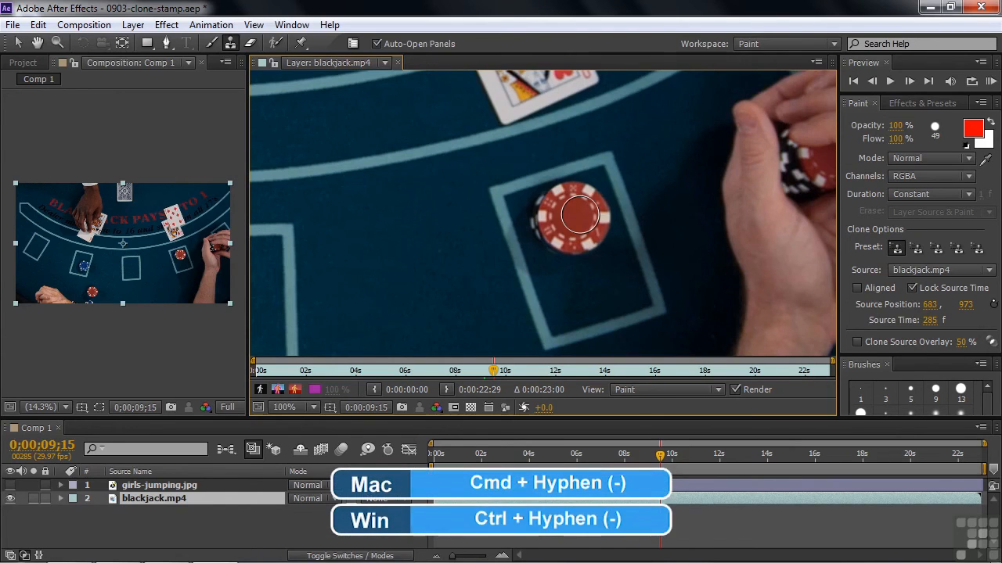
Step: Reveal the Clone 1 stroke in blackjack.mp4's Paint effect and extend its duration back to the start of the composition
key("ctrl+minus")
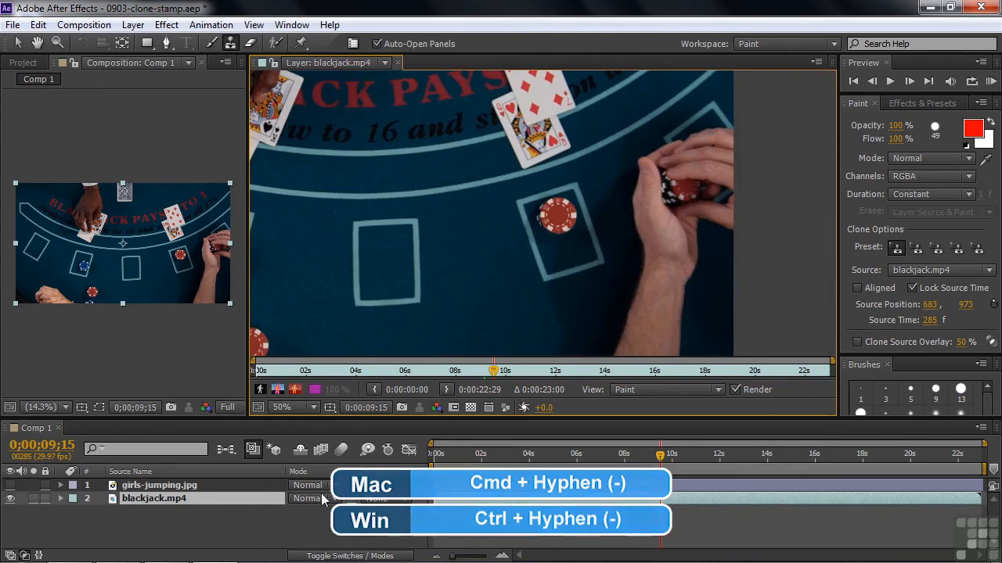
left_click(61, 498)
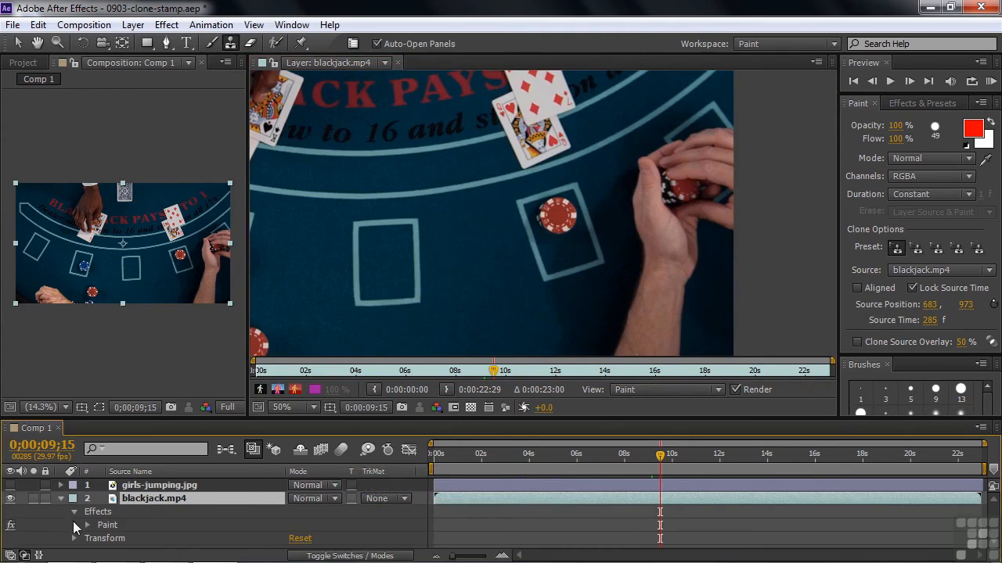
left_click(87, 526)
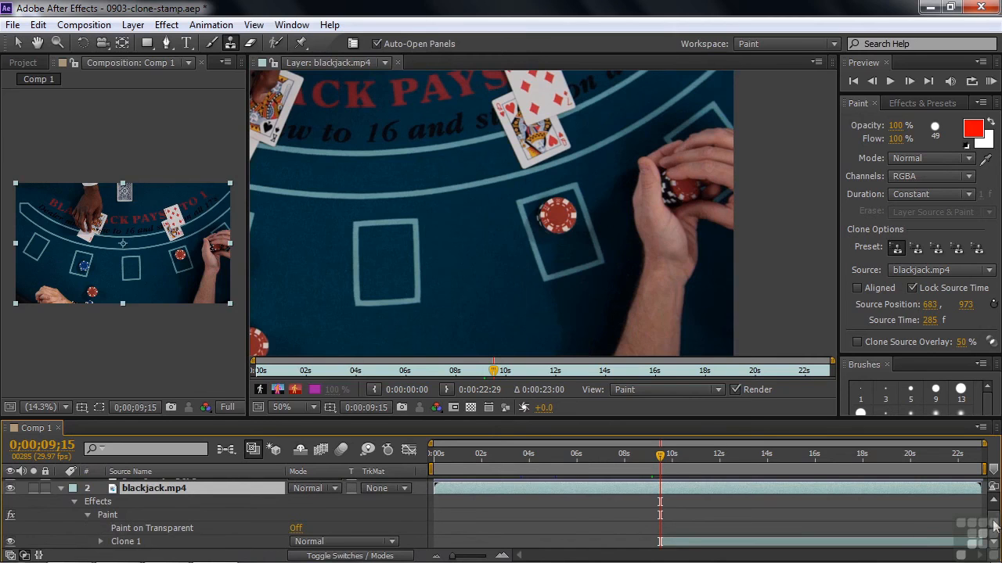
scroll(993, 522, "down", 1)
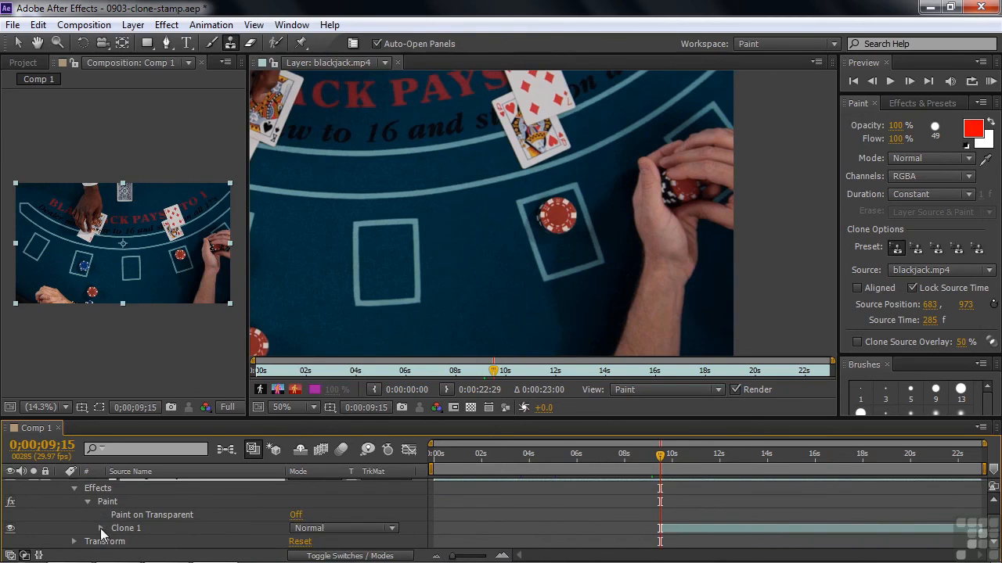
left_click(100, 528)
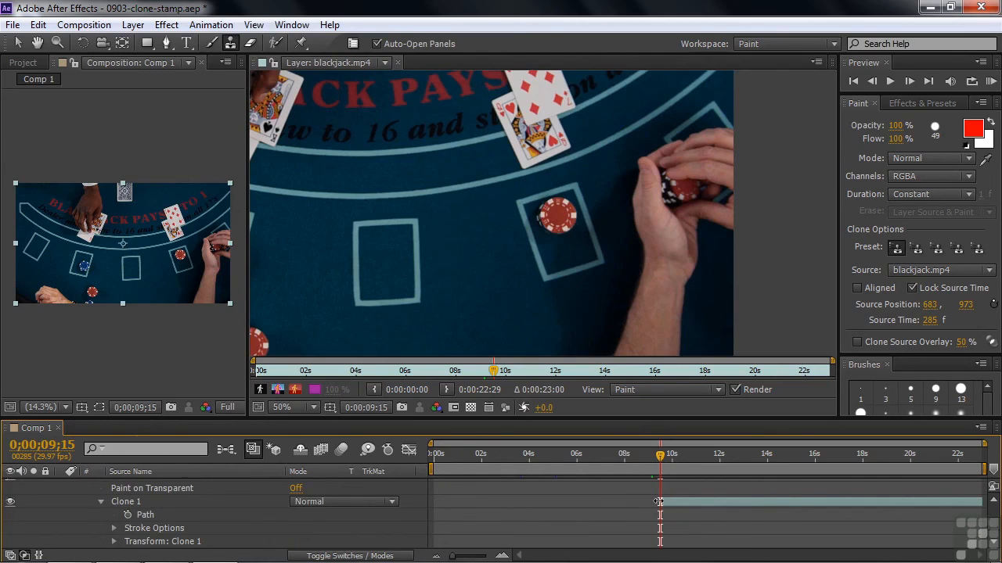
left_click_drag(659, 502, 420, 508)
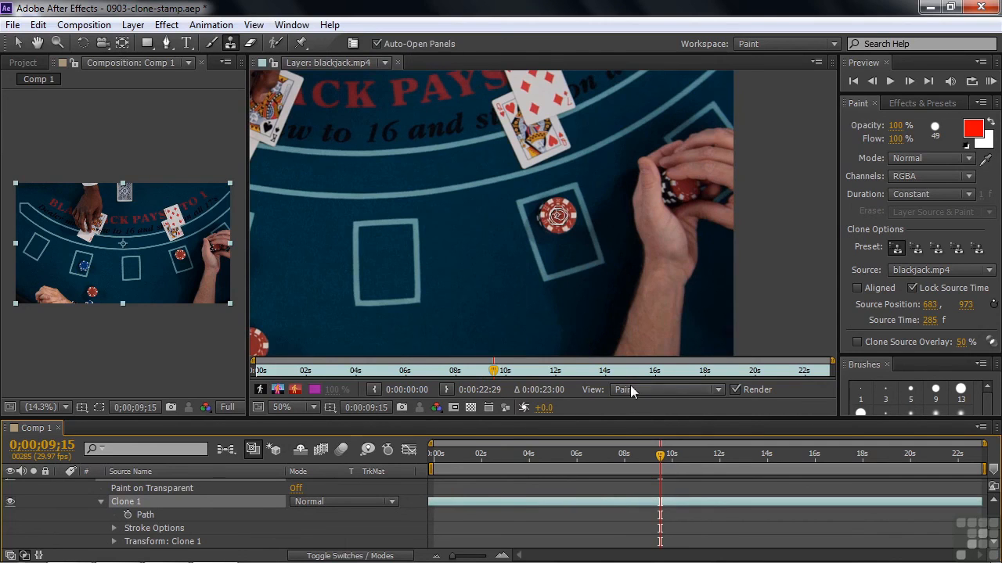
Step: Set Scale and Position keyframes for the Clone 1 stroke at 0;00;08;19
mouse_move(664, 458)
left_mouse_down()
mouse_move(699, 458)
mouse_move(613, 462)
mouse_move(691, 461)
mouse_move(631, 466)
mouse_move(641, 466)
left_mouse_up()
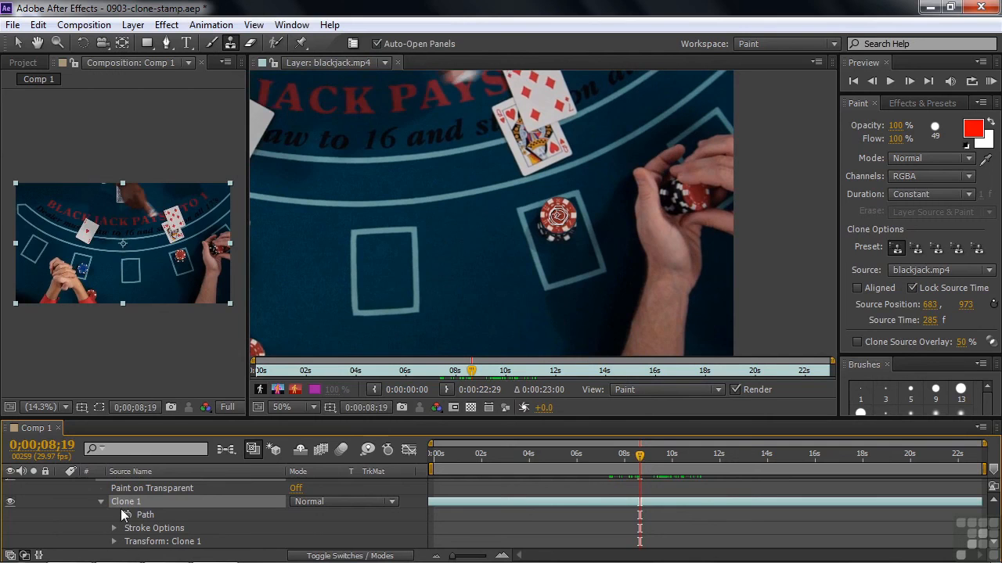
left_click(114, 542)
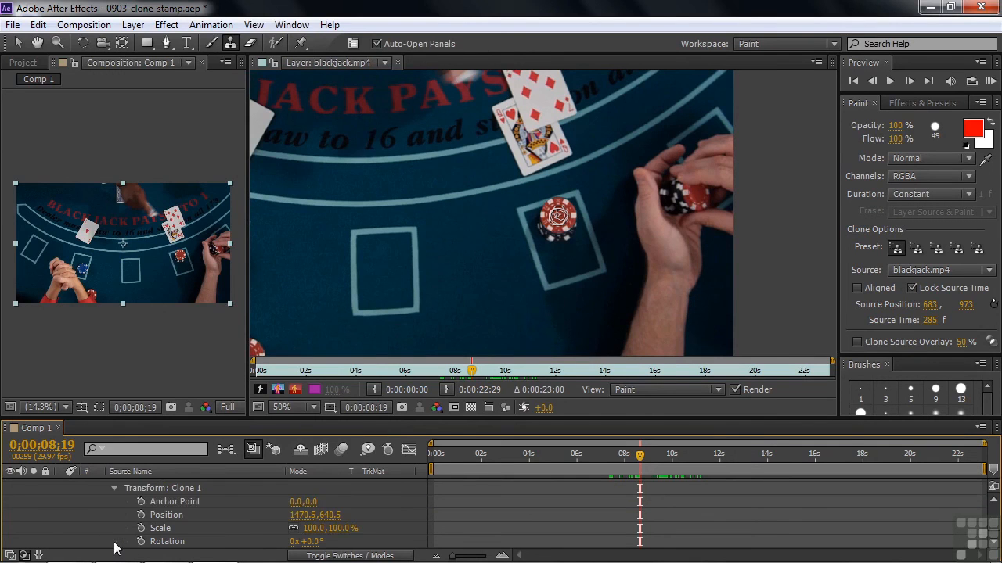
left_click(141, 528)
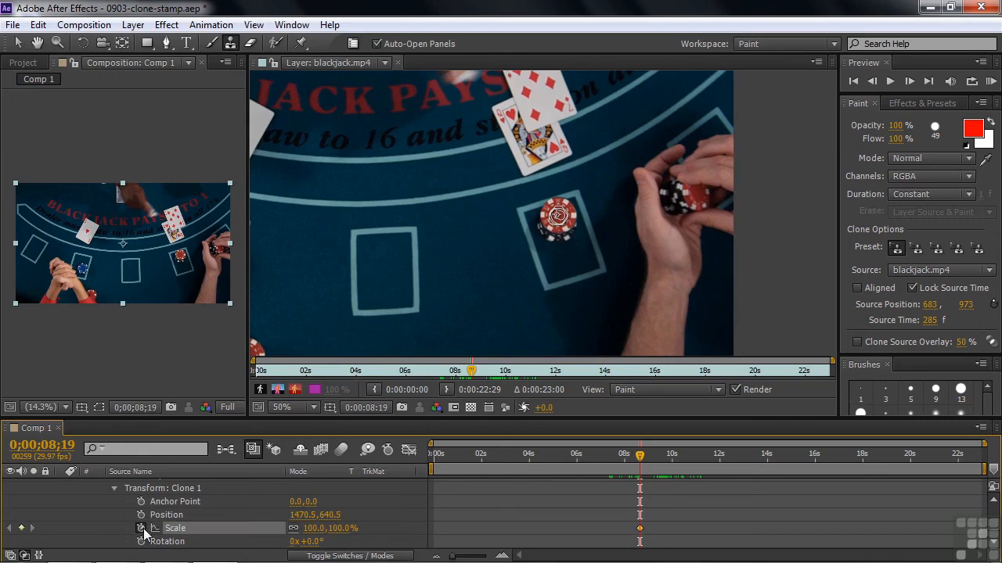
left_click(141, 515)
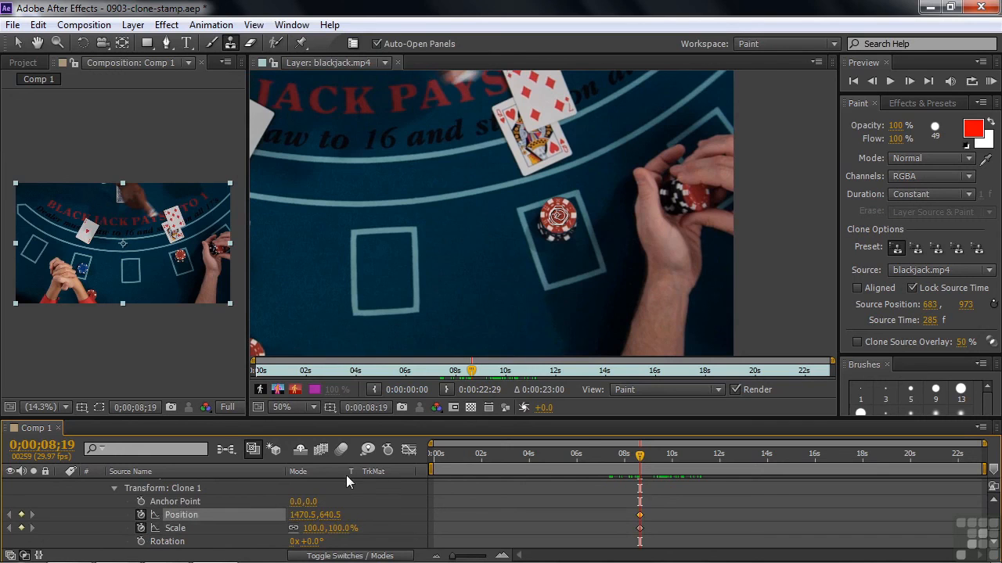
Step: Move the Clone 1 stroke over the black chip at 0;00;08;19, to Position 1468.5, 660.5, and set its Scale to 106%
left_click(17, 43)
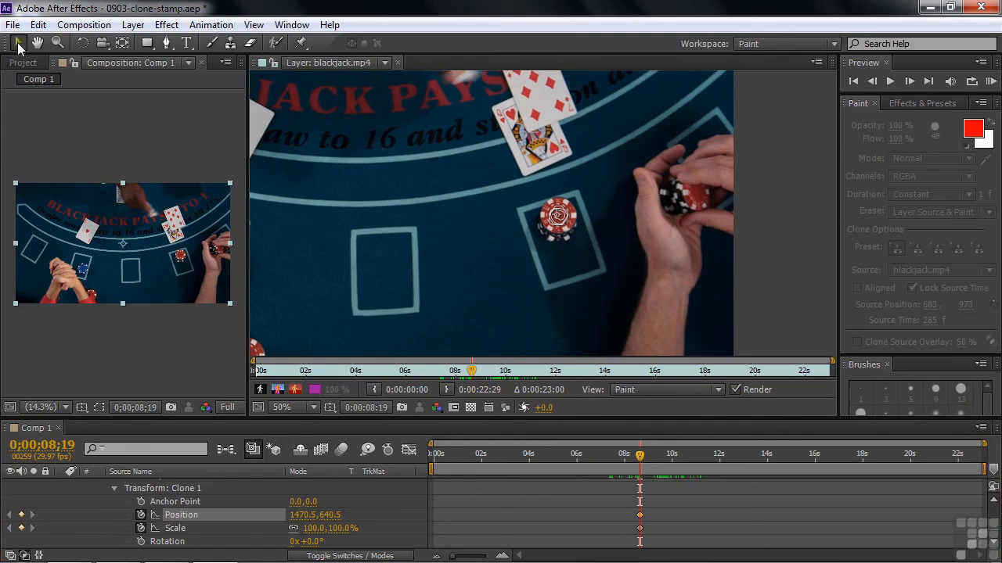
left_click(553, 225)
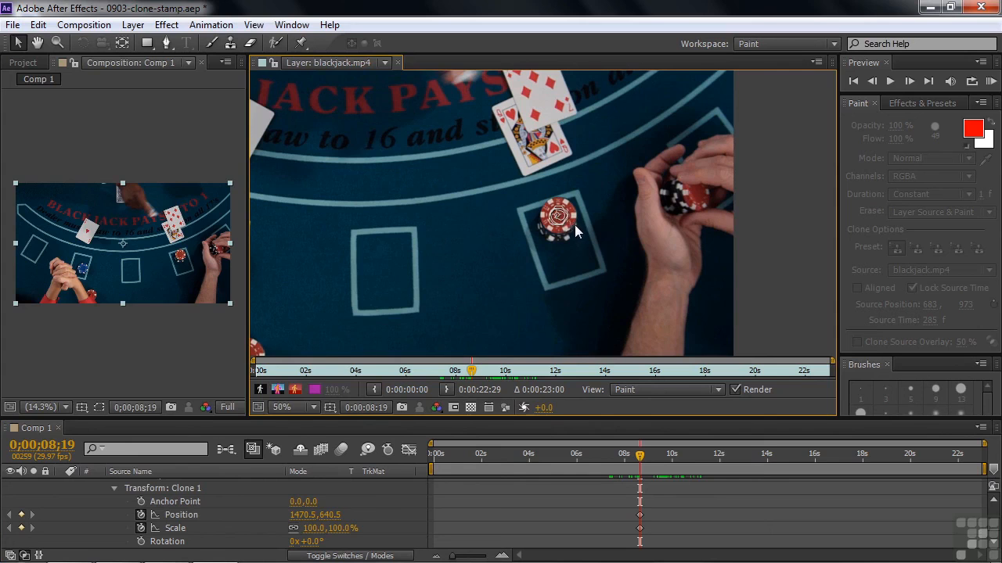
left_click_drag(566, 223, 566, 230)
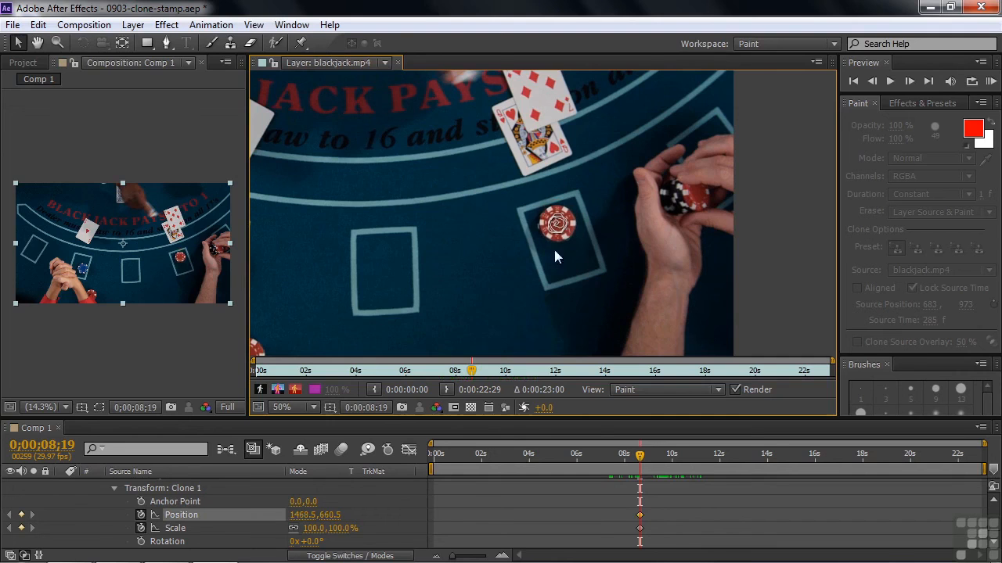
left_click_drag(344, 530, 346, 528)
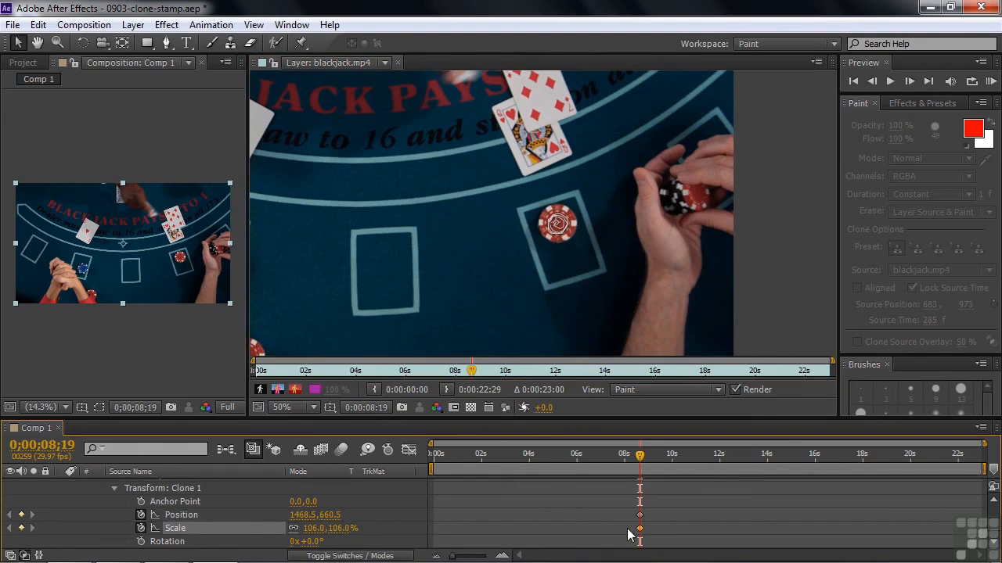
Step: Keyframe the Clone 1 stroke at 0;00;16;20 with Position 1418.5, 468.5 over the black chip and Scale 91%
left_click_drag(640, 459, 831, 461)
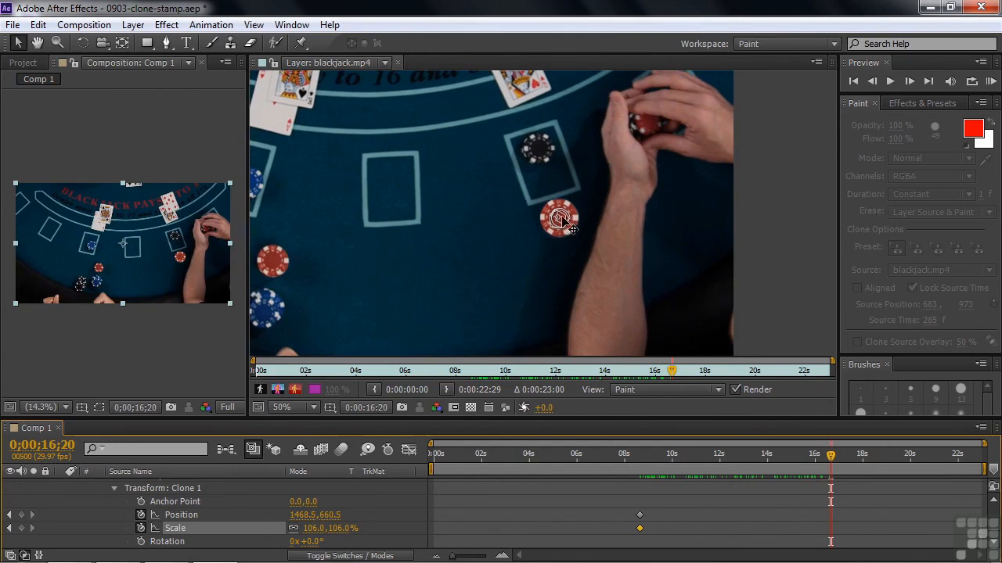
left_click_drag(543, 149, 539, 151)
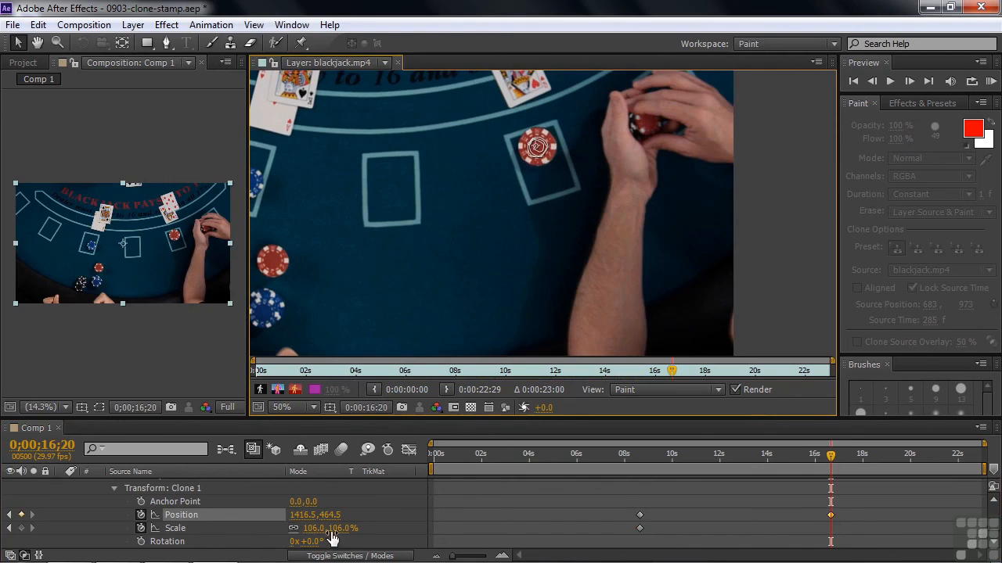
left_click_drag(335, 528, 322, 528)
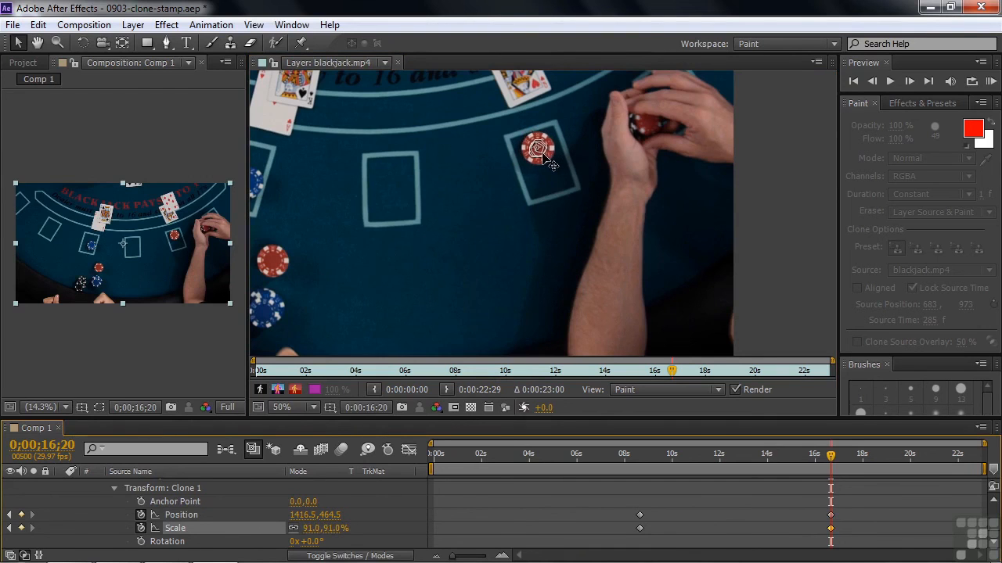
left_click_drag(551, 165, 552, 166)
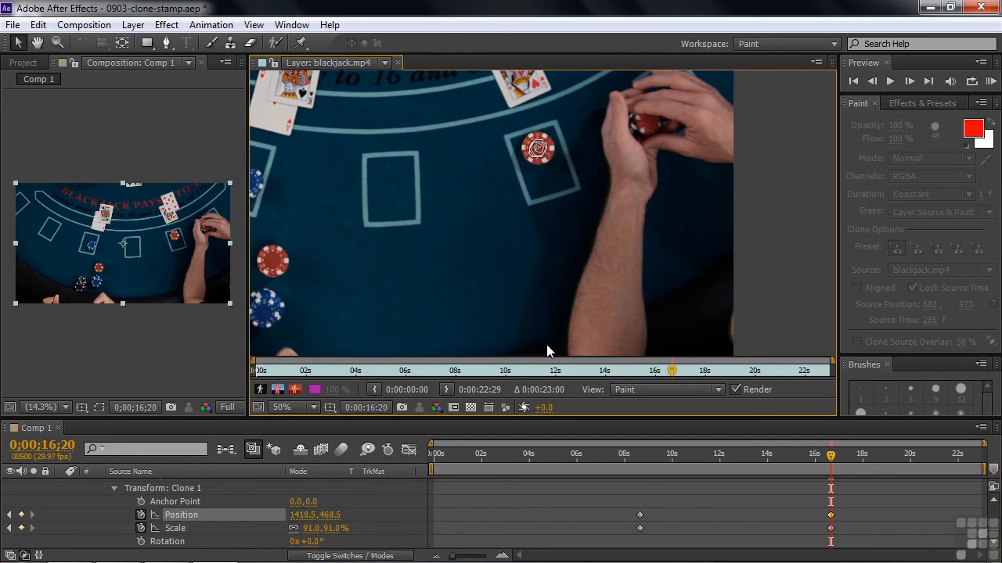
Step: Enlarge the composition view and play back the cloned chip's movement from 0;00;08;16 and again from 0;00;09;02
left_click_drag(829, 457, 638, 485)
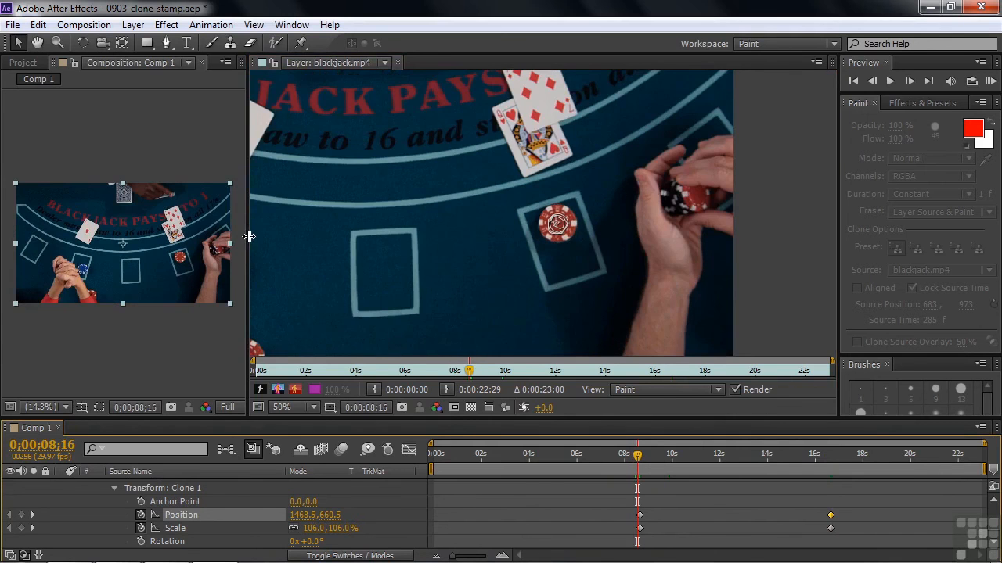
left_click_drag(248, 236, 575, 243)
key("space")
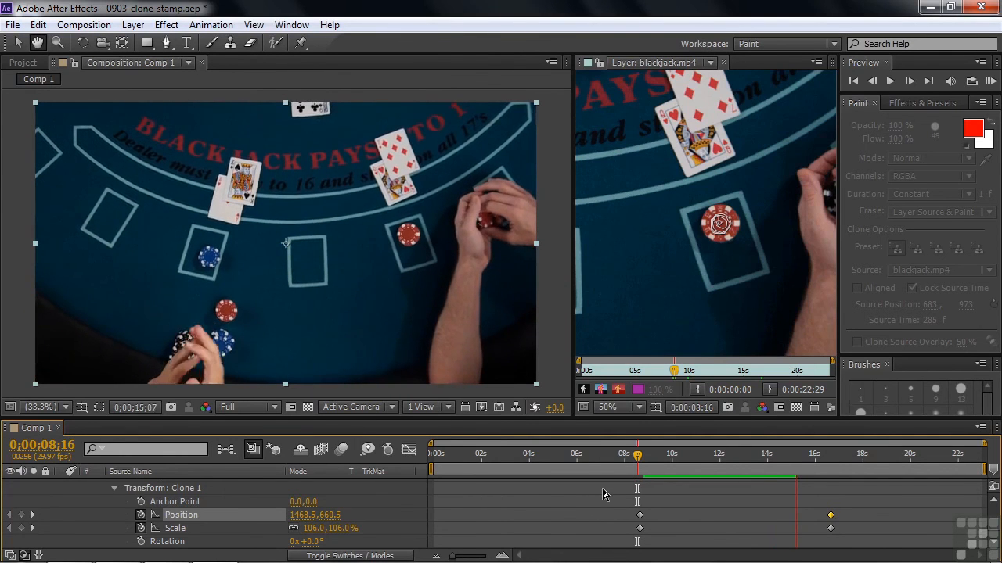
key("space")
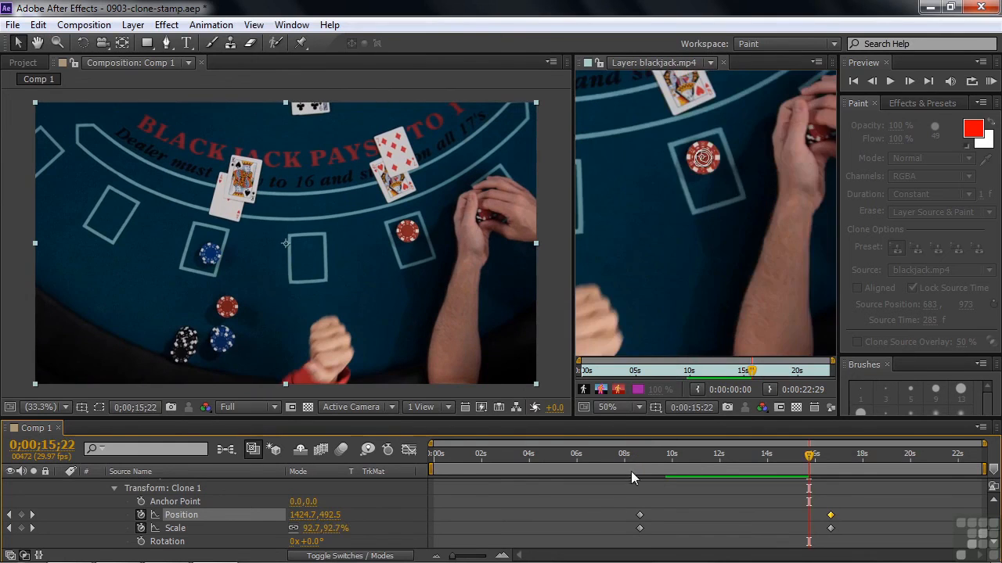
left_click(649, 454)
key("space")
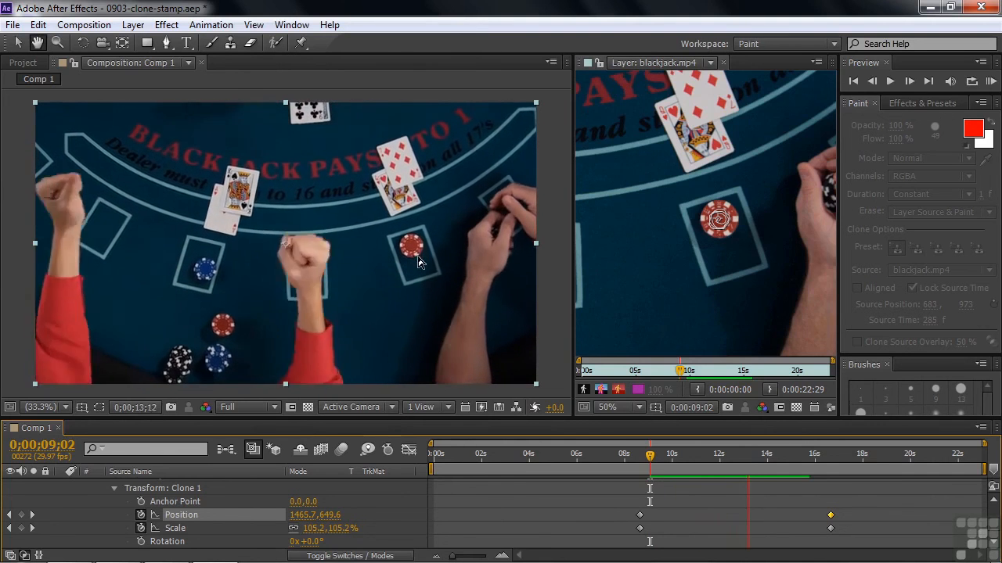
key("space")
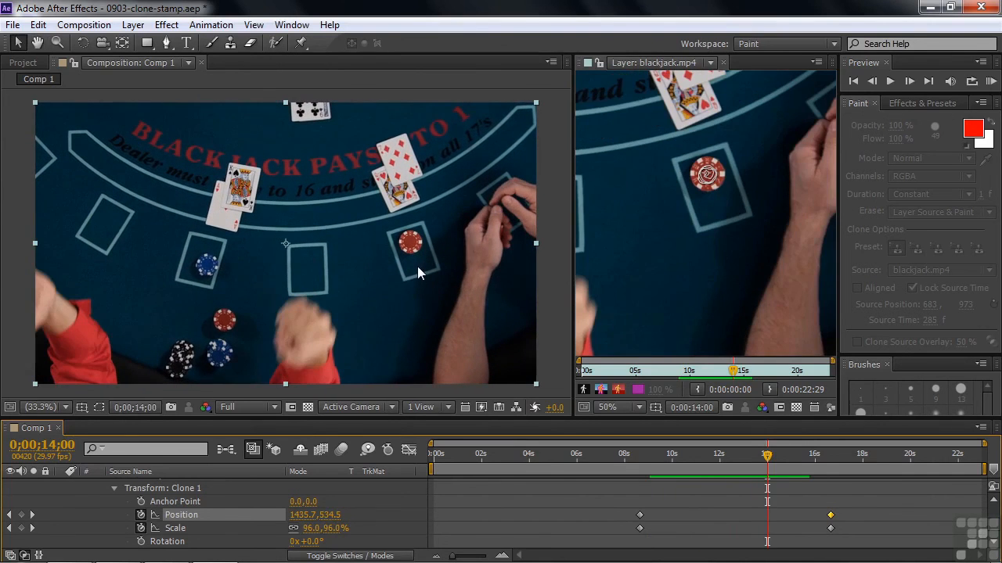